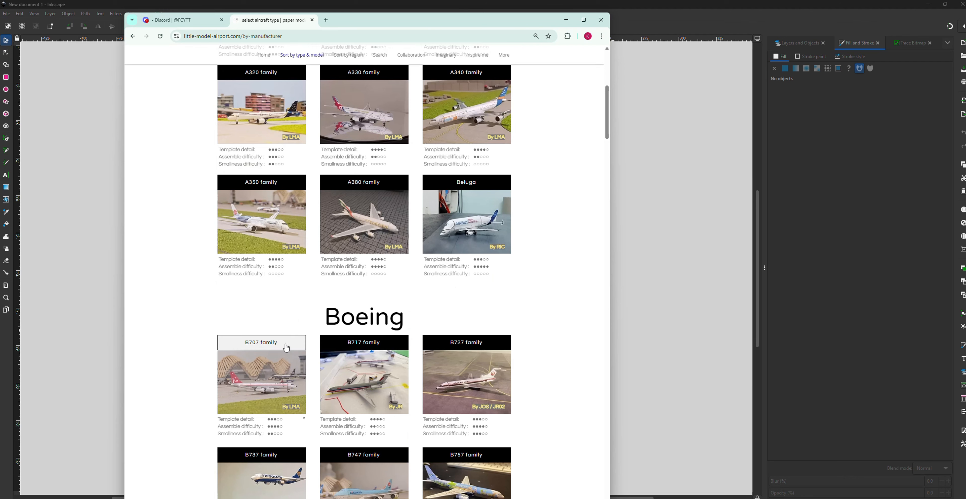
- Open the B707 family template page and check the B707-120/-220 White variants with grey and silver wings
{"action": "left_click", "coordinate": [287, 344]}
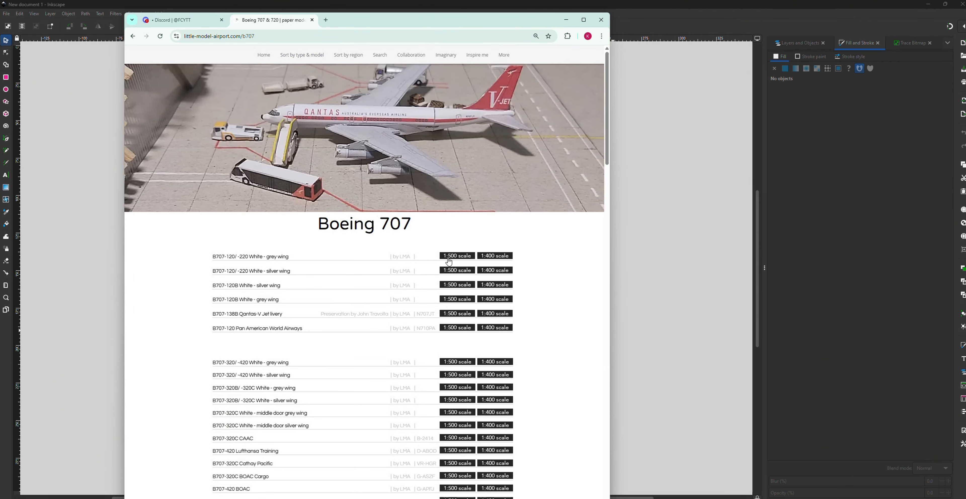
{"action": "double_click", "coordinate": [251, 257]}
{"action": "double_click", "coordinate": [256, 271]}
{"action": "left_click", "coordinate": [352, 284]}
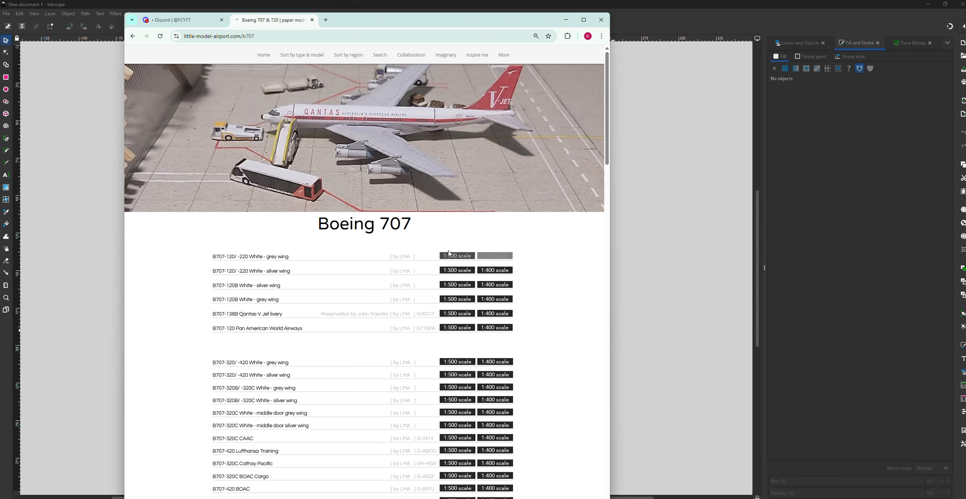
- Download the 1:400 scale PDF of the B707-120/-220 White - grey wing template and return to Inkscape
{"action": "left_click", "coordinate": [495, 256]}
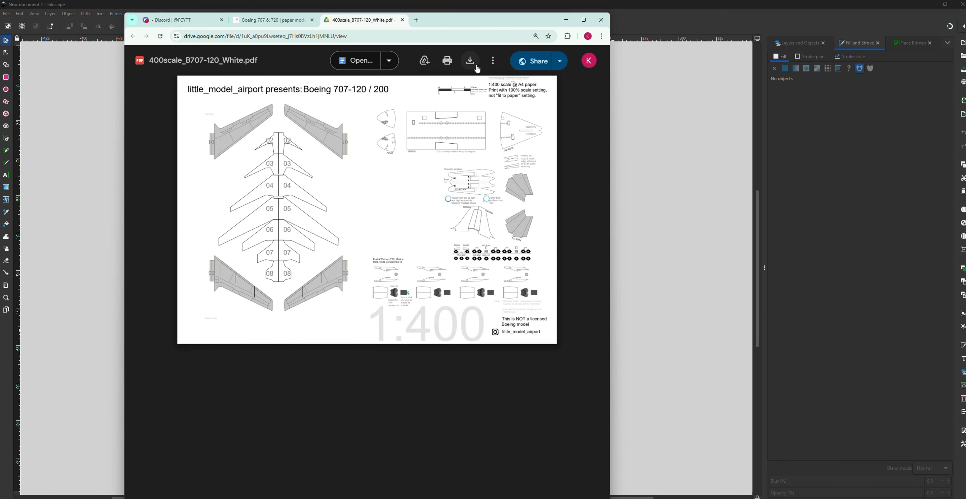
{"action": "left_click", "coordinate": [470, 61]}
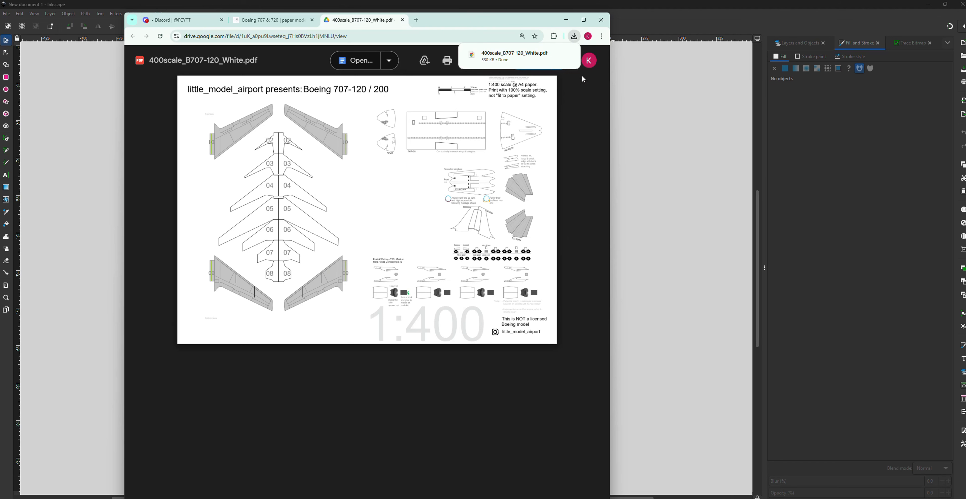
{"action": "mouse_move", "coordinate": [569, 67]}
{"action": "left_click", "coordinate": [669, 131]}
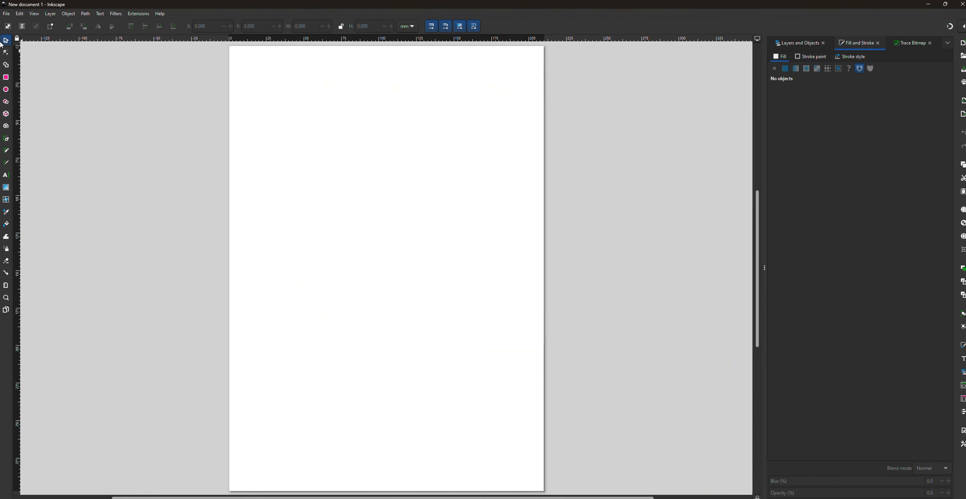
- Open 400scale_B707-120_White from Downloads, accepting the default PDF import settings
{"action": "left_click", "coordinate": [6, 15]}
{"action": "left_click", "coordinate": [26, 46]}
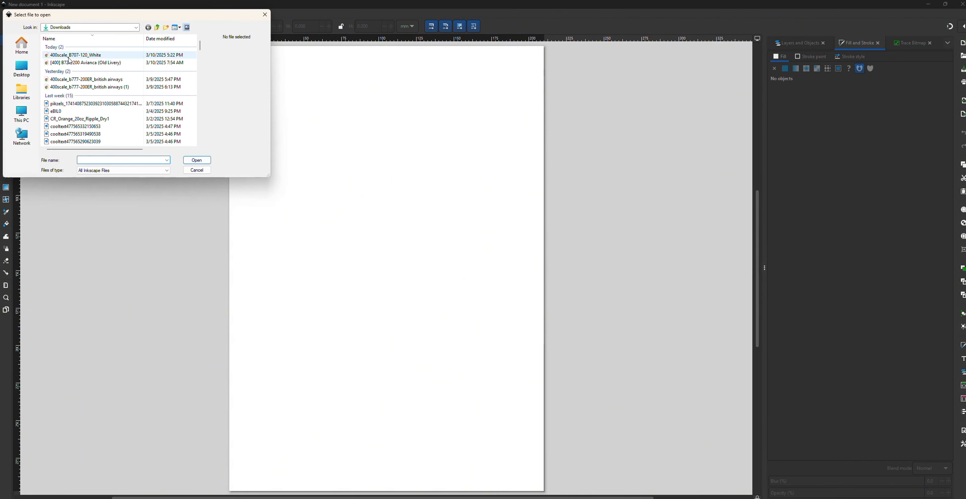
{"action": "left_click", "coordinate": [70, 57]}
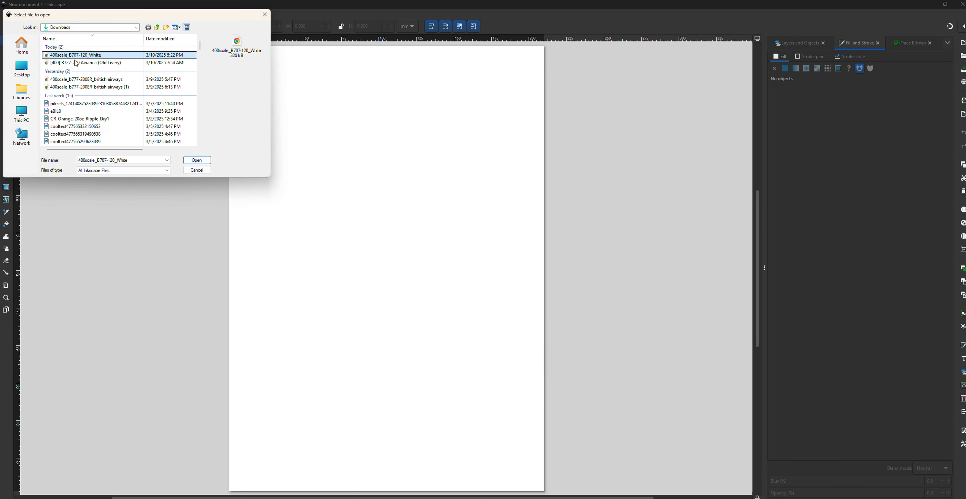
{"action": "left_click", "coordinate": [197, 161]}
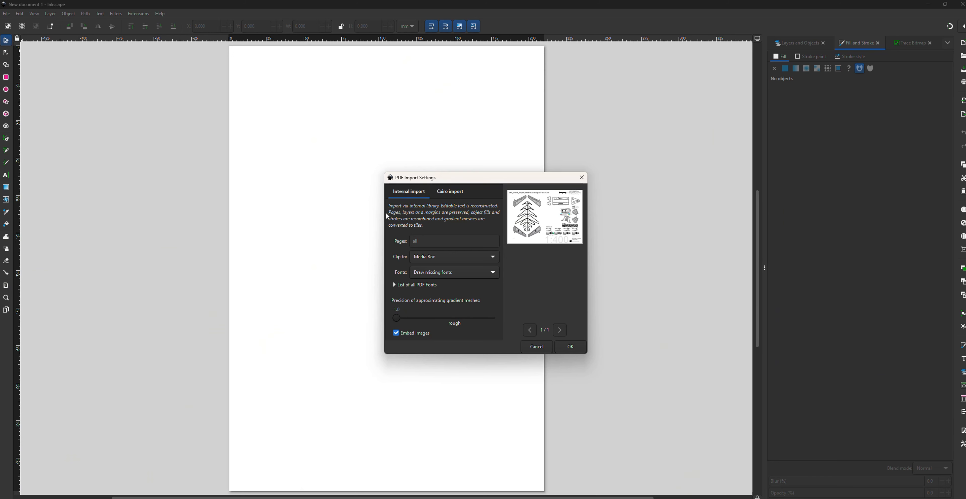
{"action": "left_click", "coordinate": [570, 347]}
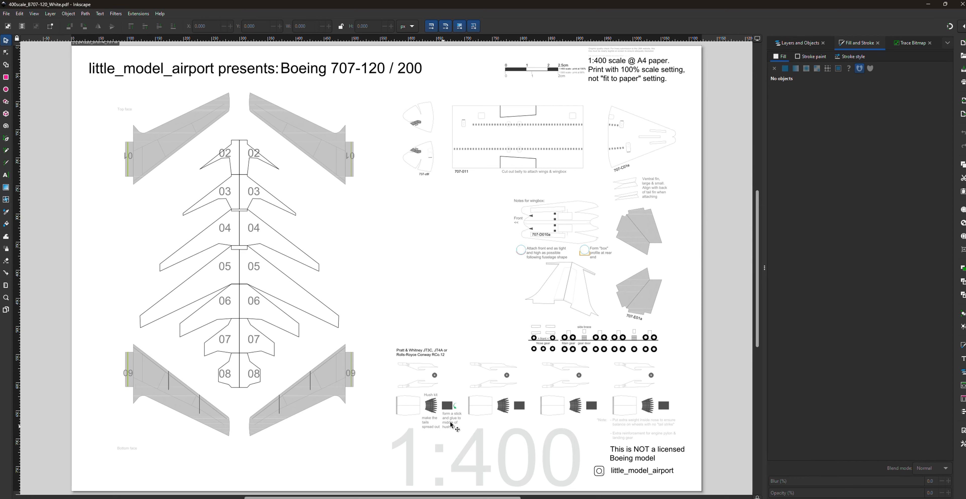
- Examine the imported template sheet, including its wings, nose, fuselage and tail parts
{"action": "scroll", "coordinate": [452, 389], "scroll_direction": "down", "scroll_amount": 2}
{"action": "scroll", "coordinate": [437, 285], "scroll_direction": "up", "scroll_amount": 10}
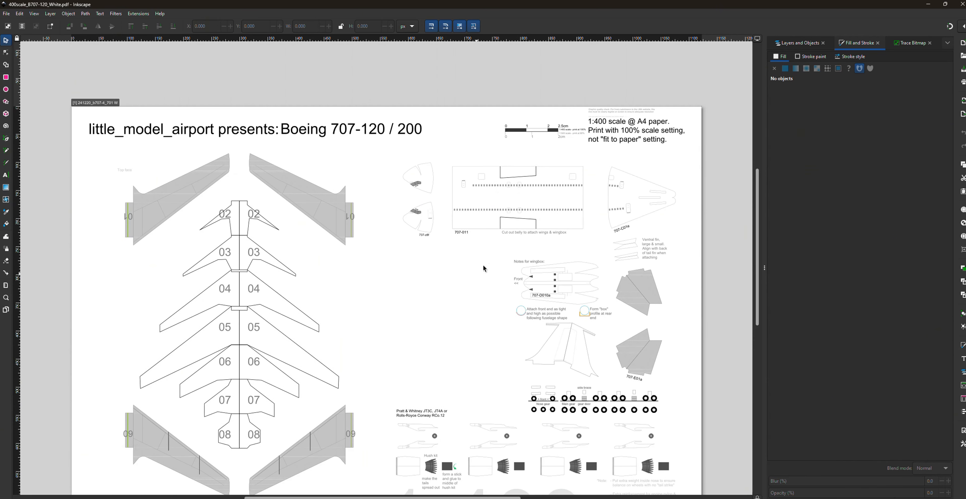
{"action": "scroll", "coordinate": [507, 251], "scroll_direction": "up", "scroll_amount": 4}
{"action": "scroll", "coordinate": [548, 291], "scroll_direction": "down", "scroll_amount": 1}
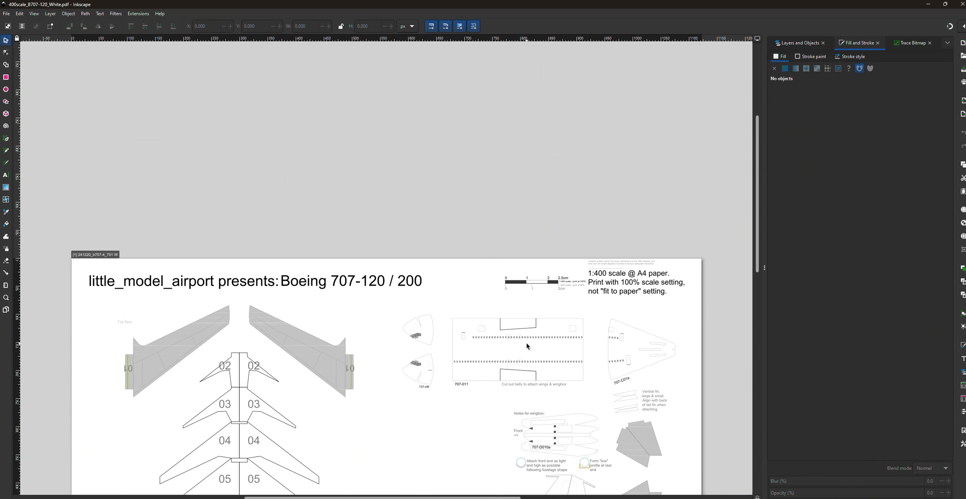
{"action": "scroll", "coordinate": [526, 344], "scroll_direction": "up", "scroll_amount": 2}
{"action": "scroll", "coordinate": [526, 321], "scroll_direction": "down", "scroll_amount": 2}
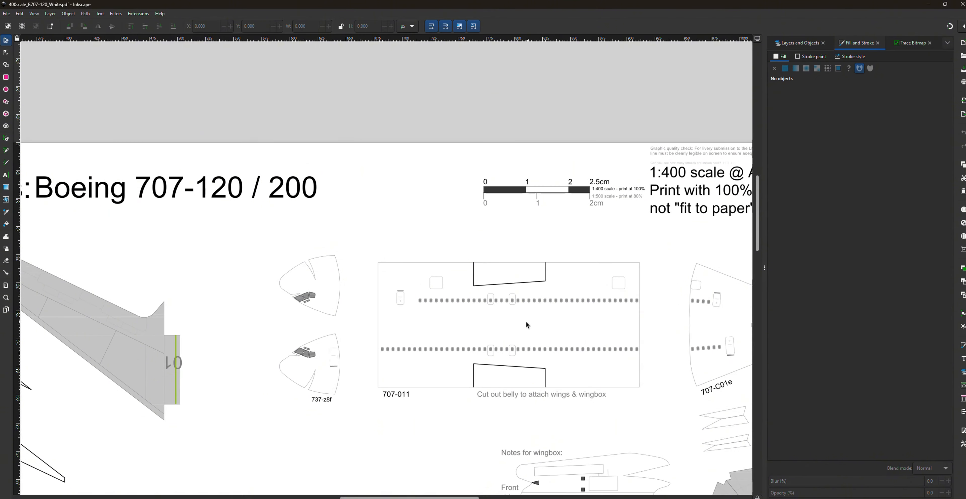
{"action": "scroll", "coordinate": [339, 335], "scroll_direction": "down", "scroll_amount": 2}
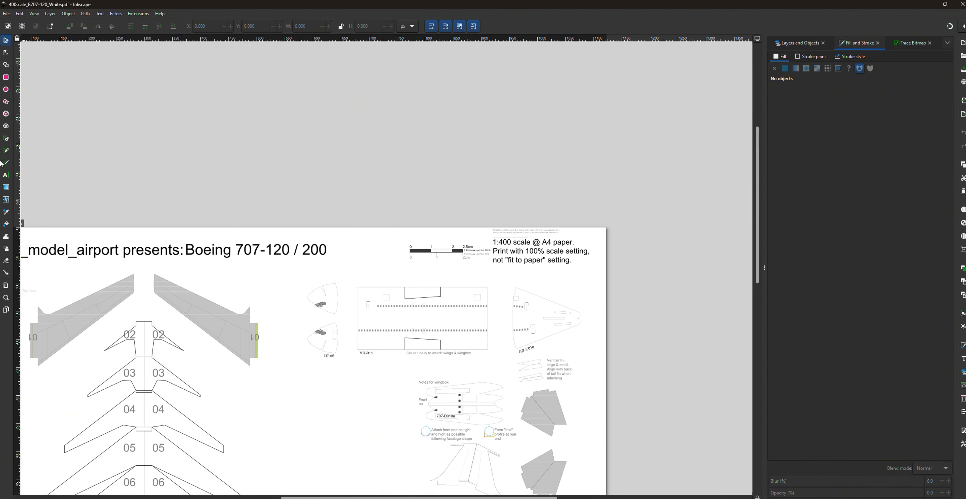
{"action": "scroll", "coordinate": [248, 382], "scroll_direction": "up", "scroll_amount": 3}
{"action": "scroll", "coordinate": [77, 236], "scroll_direction": "down", "scroll_amount": 2}
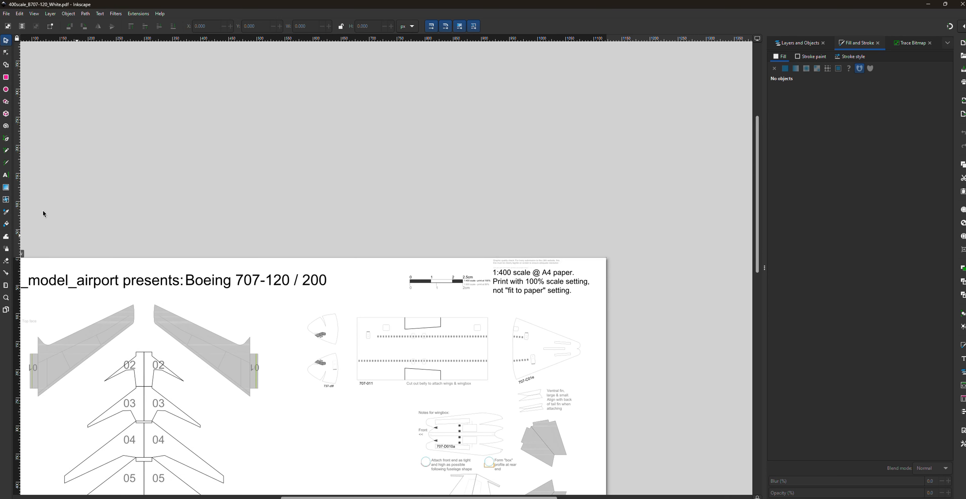
- Draw a rectangle about 30 by 19 px on the fuselage panel, just below its front door
{"action": "left_click", "coordinate": [6, 77]}
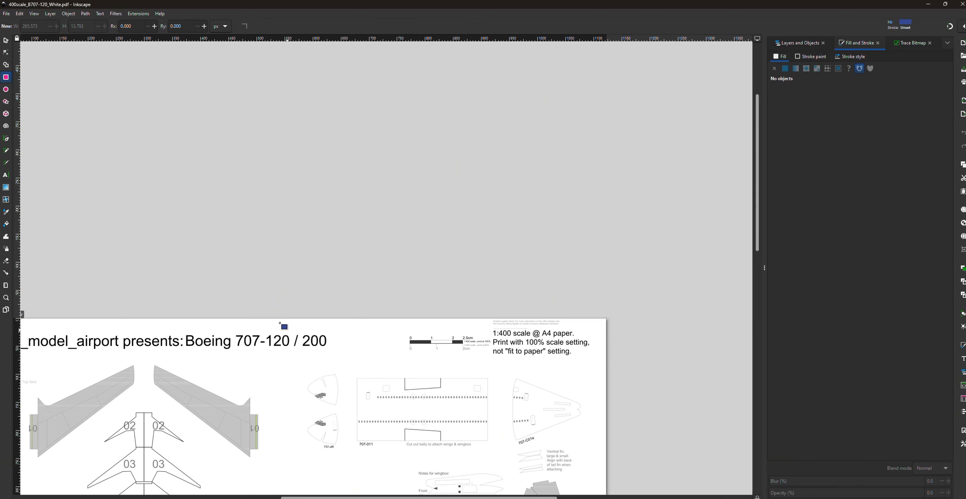
{"action": "scroll", "coordinate": [328, 364], "scroll_direction": "up", "scroll_amount": 3}
{"action": "scroll", "coordinate": [345, 297], "scroll_direction": "up", "scroll_amount": 2}
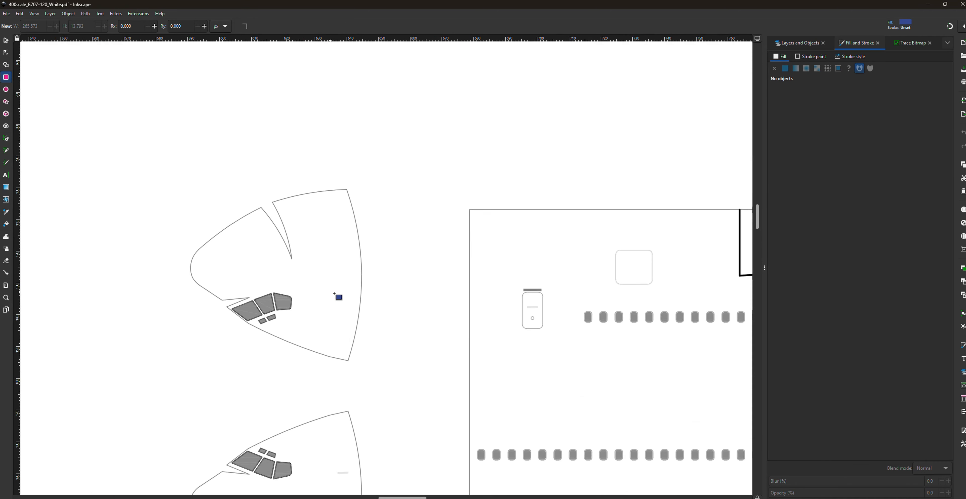
{"action": "scroll", "coordinate": [495, 303], "scroll_direction": "down", "scroll_amount": 2}
{"action": "left_click_drag", "start_coordinate": [497, 307], "coordinate": [580, 355]}
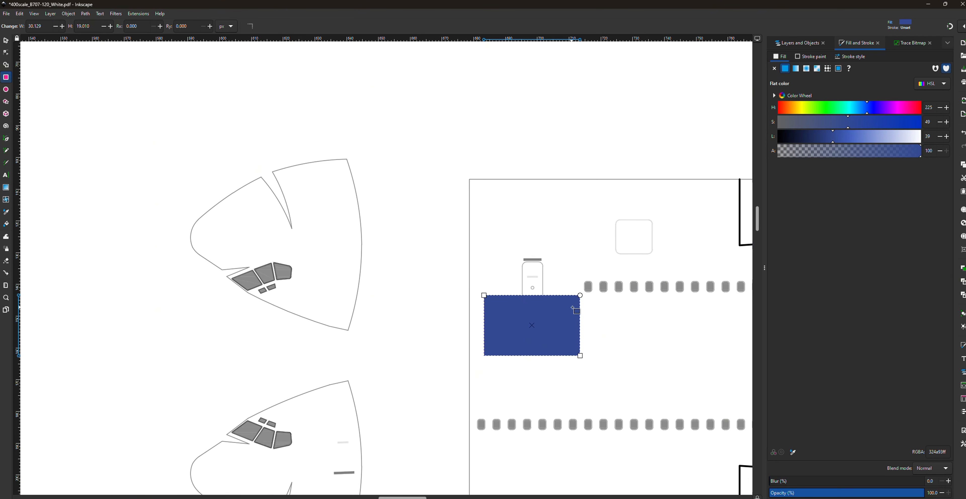
{"action": "mouse_move", "coordinate": [581, 294]}
{"action": "left_mouse_down"}
{"action": "mouse_move", "coordinate": [570, 359]}
{"action": "mouse_move", "coordinate": [580, 296]}
{"action": "left_mouse_up"}
- Set the rectangle's flat fill to blue with hue 212, saturation 100 and lightness 35
{"action": "mouse_move", "coordinate": [880, 109]}
{"action": "left_mouse_down"}
{"action": "mouse_move", "coordinate": [810, 118]}
{"action": "mouse_move", "coordinate": [853, 125]}
{"action": "mouse_move", "coordinate": [862, 112]}
{"action": "left_mouse_up"}
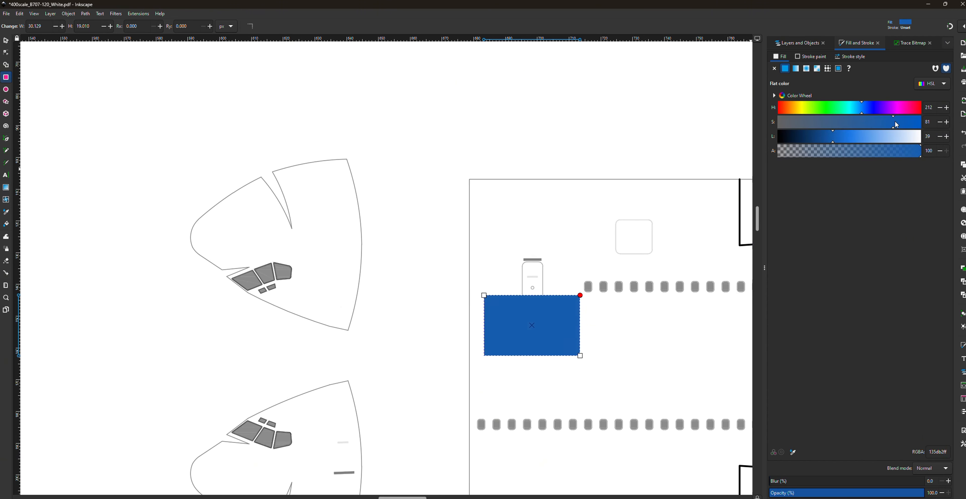
{"action": "mouse_move", "coordinate": [843, 142]}
{"action": "left_mouse_down"}
{"action": "mouse_move", "coordinate": [806, 139]}
{"action": "mouse_move", "coordinate": [885, 138]}
{"action": "mouse_move", "coordinate": [828, 142]}
{"action": "left_mouse_up"}
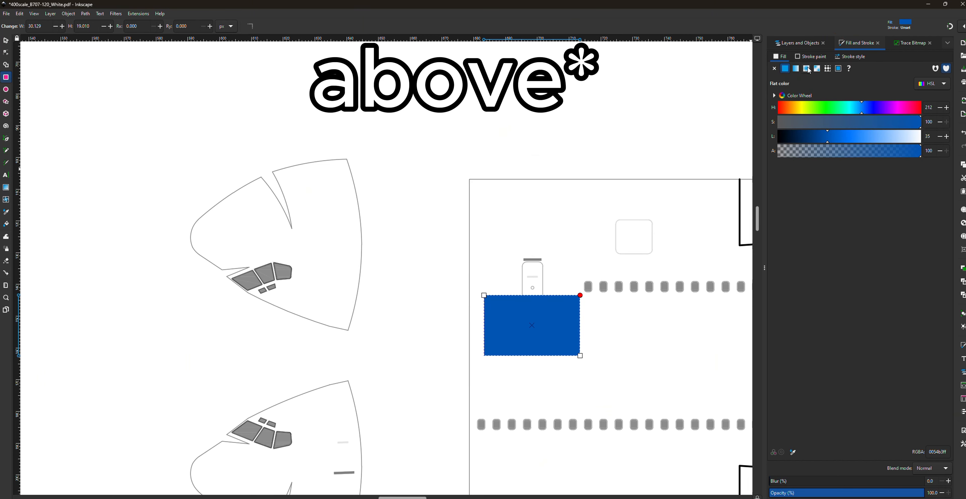
- Give the rectangle a linear gradient fill from blue to fully opaque red with lightness 35
{"action": "left_click", "coordinate": [796, 68]}
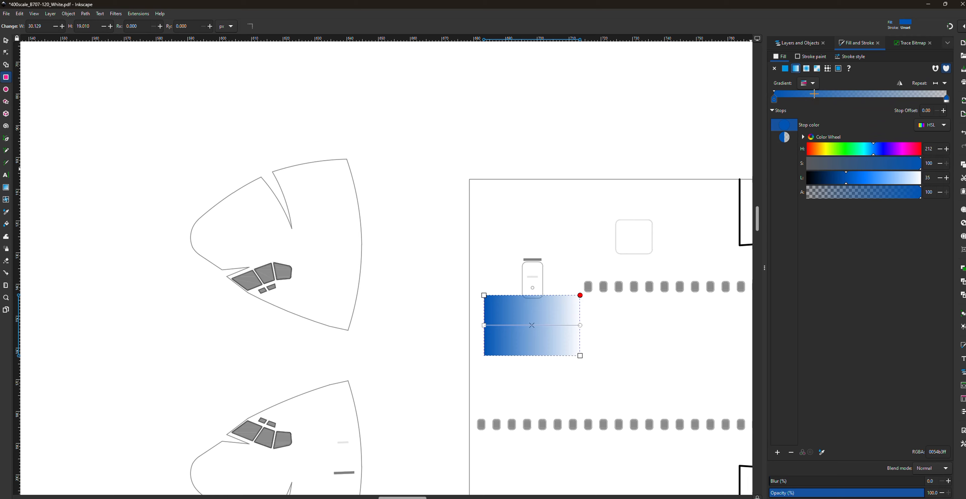
{"action": "left_click", "coordinate": [947, 100]}
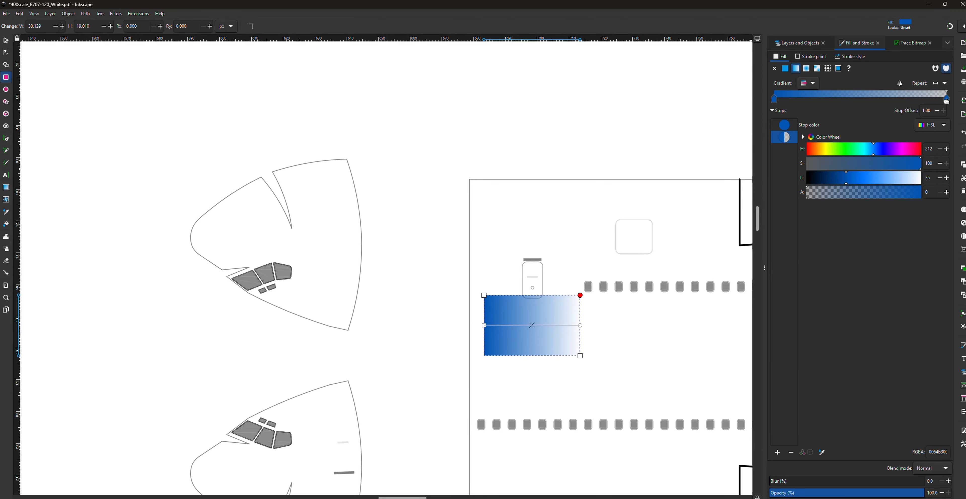
{"action": "left_click", "coordinate": [777, 98]}
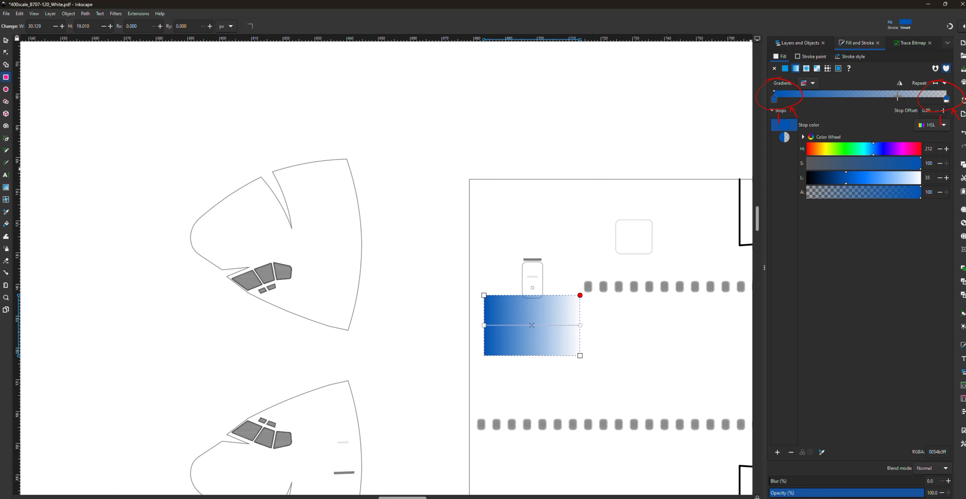
{"action": "left_click", "coordinate": [946, 99]}
{"action": "left_click_drag", "start_coordinate": [874, 151], "coordinate": [904, 149]}
{"action": "scroll", "coordinate": [617, 185], "scroll_direction": "up", "scroll_amount": 2}
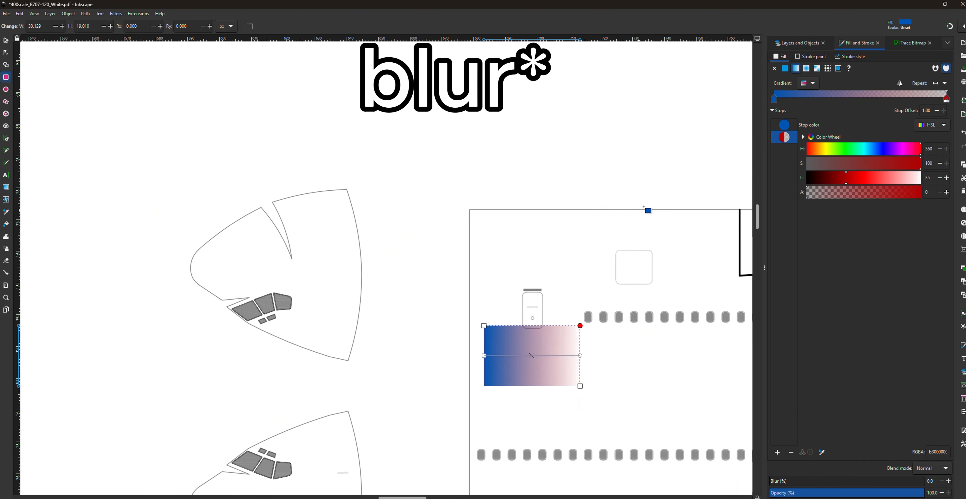
{"action": "mouse_move", "coordinate": [908, 193]}
{"action": "left_mouse_down"}
{"action": "mouse_move", "coordinate": [928, 197]}
{"action": "mouse_move", "coordinate": [902, 192]}
{"action": "mouse_move", "coordinate": [943, 179]}
{"action": "left_mouse_up"}
{"action": "mouse_move", "coordinate": [530, 305]}
{"action": "left_mouse_down"}
{"action": "mouse_move", "coordinate": [526, 349]}
{"action": "mouse_move", "coordinate": [588, 319]}
{"action": "left_mouse_up"}
{"action": "scroll", "coordinate": [521, 386], "scroll_direction": "up", "scroll_amount": 4}
{"action": "key", "text": "Delete"}
{"action": "scroll", "coordinate": [521, 354], "scroll_direction": "down", "scroll_amount": 4}
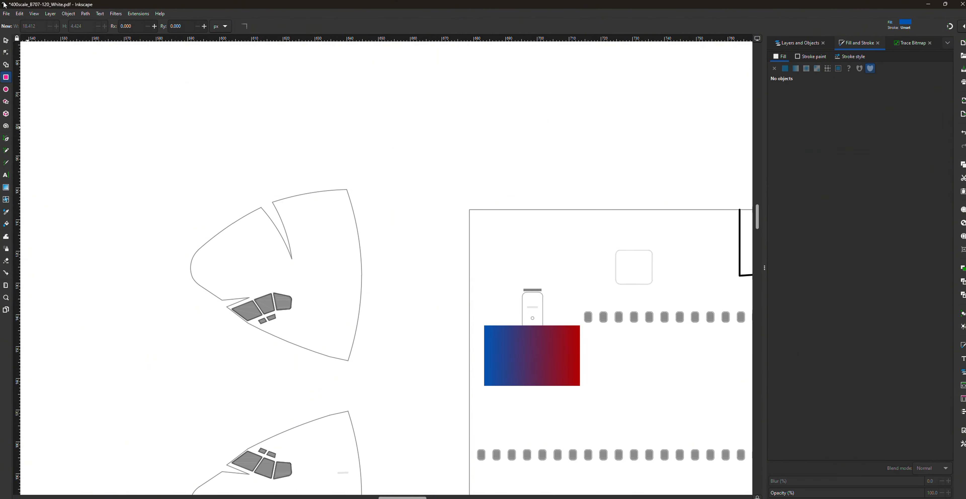
- Try a radial gradient and a mesh gradient as the rectangle's fill, moving it clear of the door
{"action": "key", "text": "s"}
{"action": "left_click", "coordinate": [520, 355]}
{"action": "left_click", "coordinate": [806, 69]}
{"action": "left_click_drag", "start_coordinate": [532, 355], "coordinate": [564, 364]}
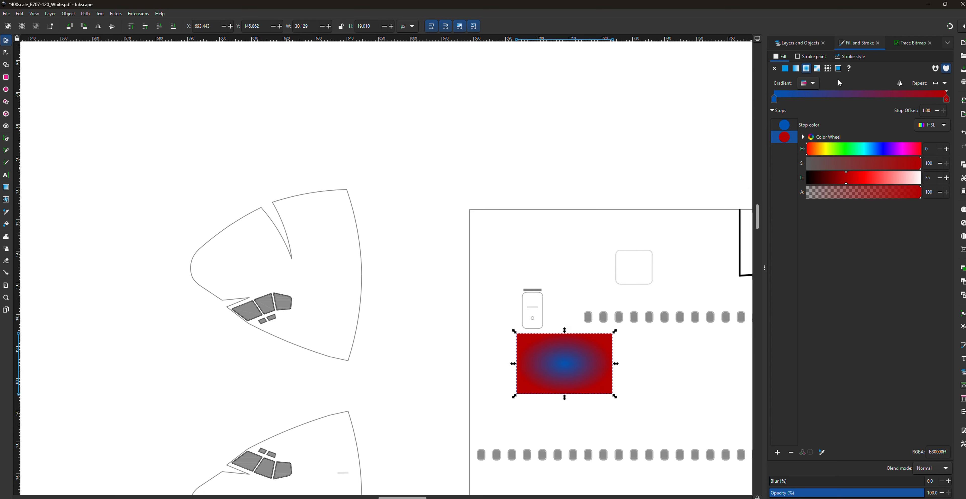
{"action": "left_click", "coordinate": [817, 69]}
- Try pattern paints on the rectangle's stroke, including Cloth (bitmap) and RedButton
{"action": "left_click", "coordinate": [811, 56]}
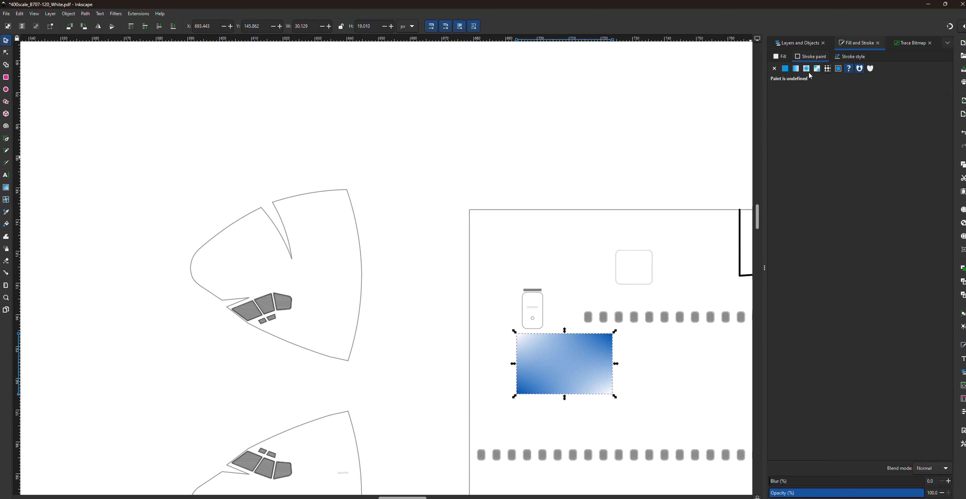
{"action": "left_click", "coordinate": [827, 69]}
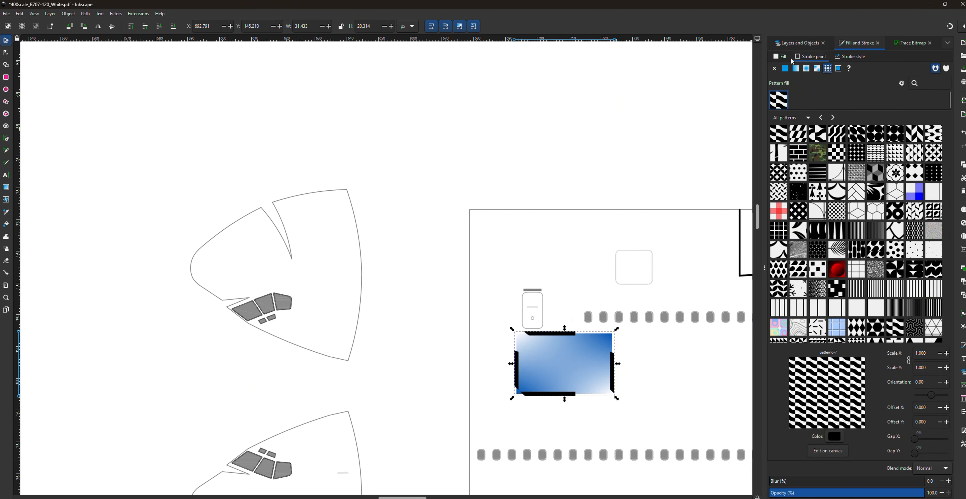
{"action": "left_click", "coordinate": [817, 153]}
{"action": "left_click", "coordinate": [851, 228]}
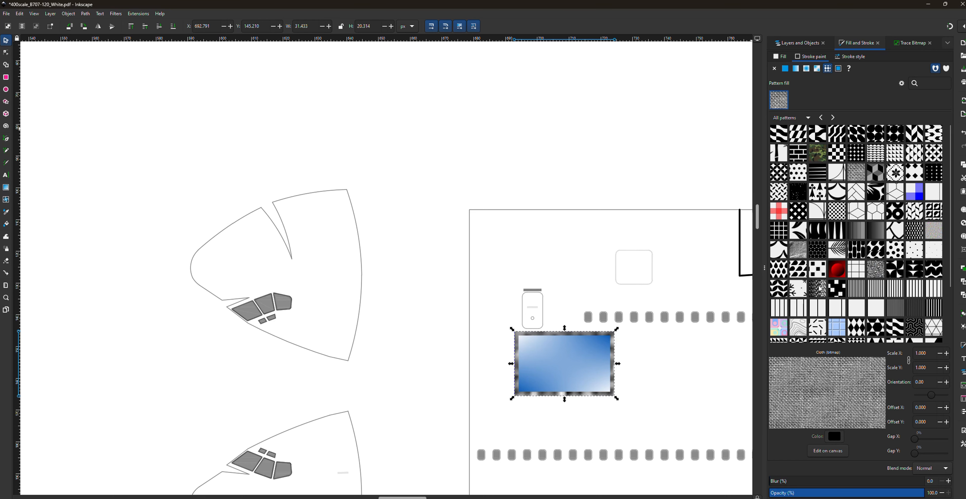
{"action": "left_click", "coordinate": [834, 279]}
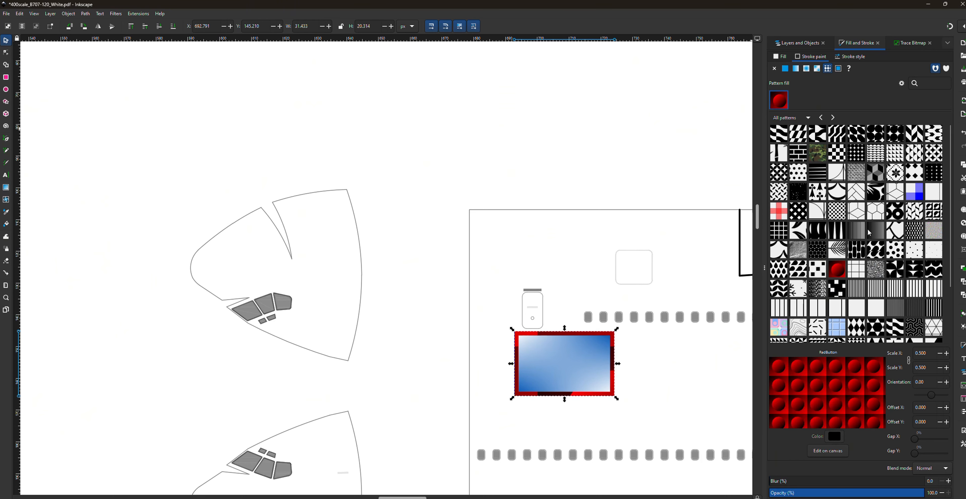
- Change the rectangle's stroke to flat black and its fill to flat blue
{"action": "left_click", "coordinate": [785, 68]}
{"action": "left_click", "coordinate": [786, 57]}
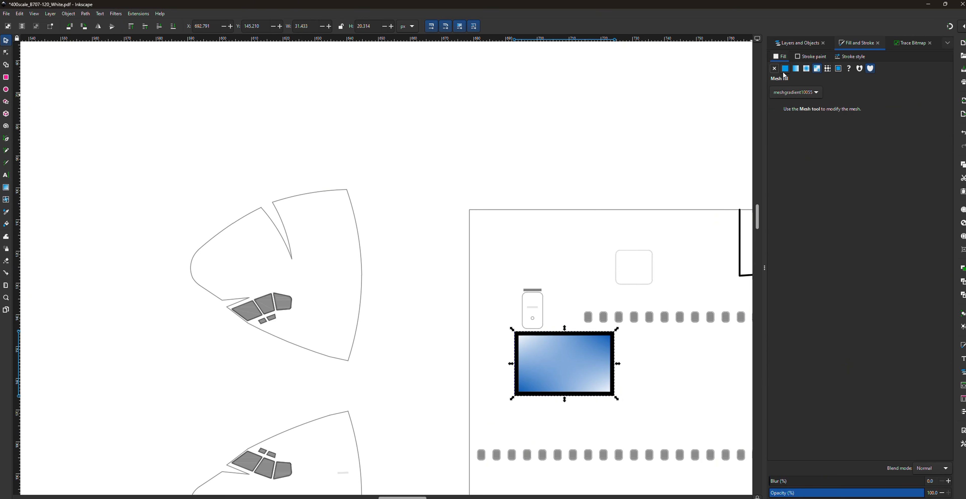
{"action": "left_click", "coordinate": [785, 69]}
- Apply a linear gradient to the rectangle's stroke and try shifting its end stop toward the start
{"action": "left_click", "coordinate": [823, 57]}
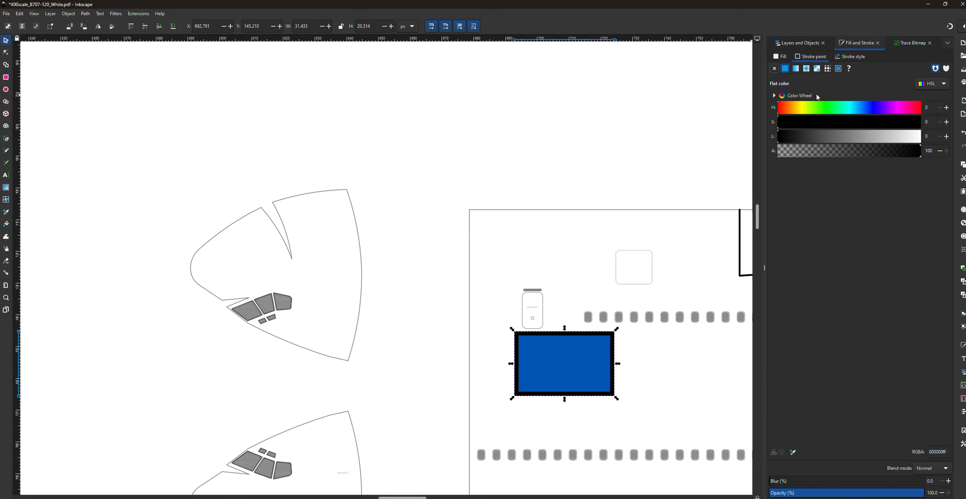
{"action": "left_click", "coordinate": [797, 69]}
{"action": "left_click", "coordinate": [637, 327]}
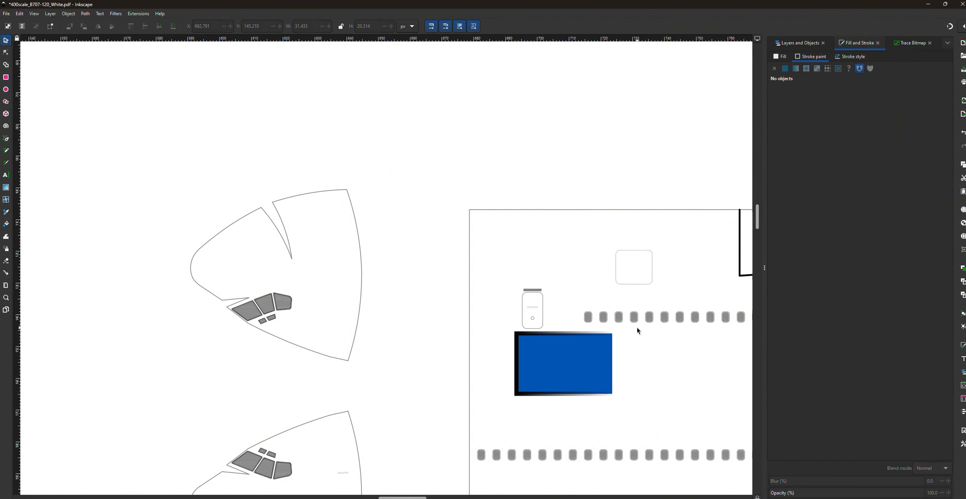
{"action": "scroll", "coordinate": [662, 274], "scroll_direction": "up", "scroll_amount": 2}
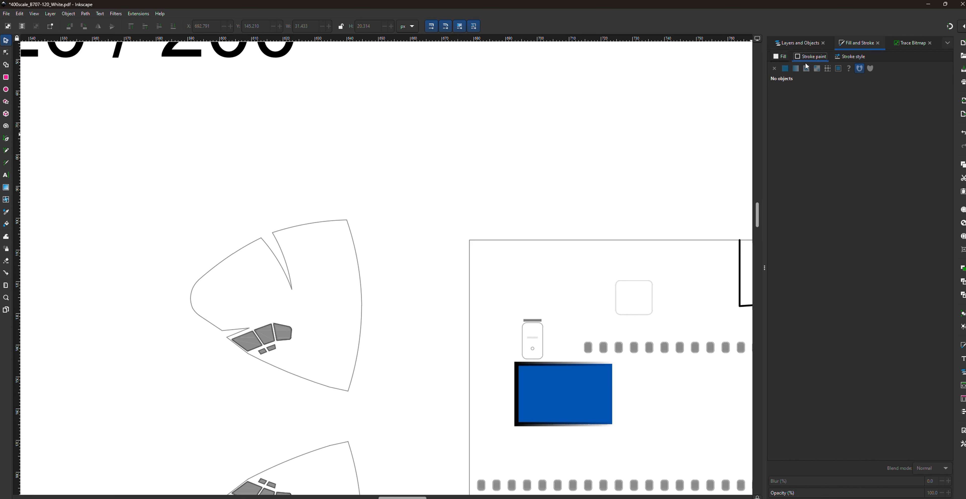
{"action": "left_click", "coordinate": [563, 400]}
{"action": "left_click_drag", "start_coordinate": [945, 98], "coordinate": [842, 108]}
- Apply a blue-to-transparent linear gradient to the rectangle's fill, try shifting its end stop, and undo that shift
{"action": "left_click", "coordinate": [780, 56]}
{"action": "left_click", "coordinate": [796, 69]}
{"action": "left_click_drag", "start_coordinate": [945, 98], "coordinate": [806, 101]}
{"action": "key", "text": "ctrl+z"}
- Examine the rectangle's fill gradient stops and repeat options, and open the Trace Bitmap settings
{"action": "left_click", "coordinate": [776, 112]}
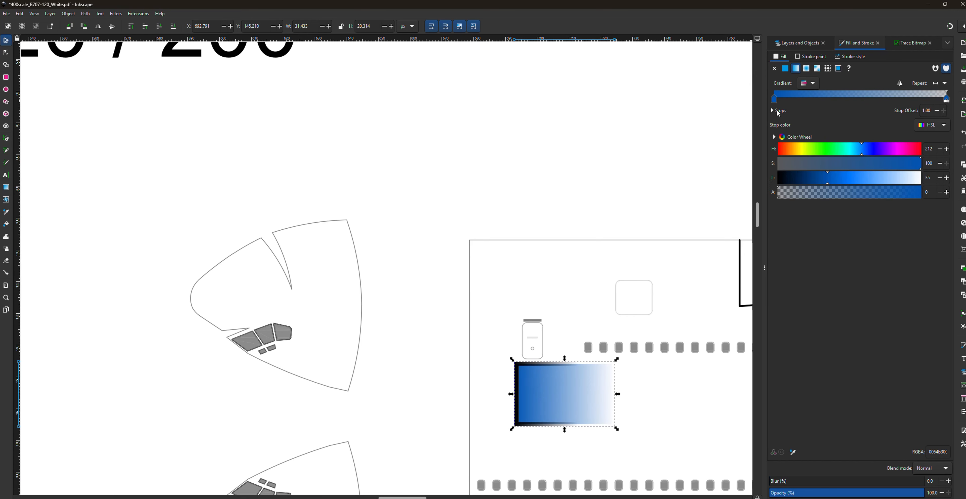
{"action": "left_click", "coordinate": [776, 113]}
{"action": "left_click", "coordinate": [812, 84]}
{"action": "left_click", "coordinate": [933, 125]}
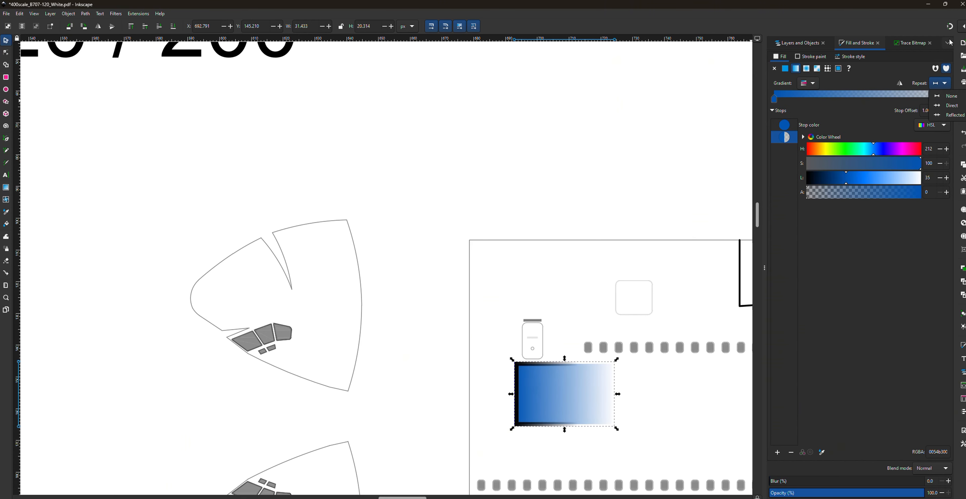
{"action": "left_click", "coordinate": [911, 42]}
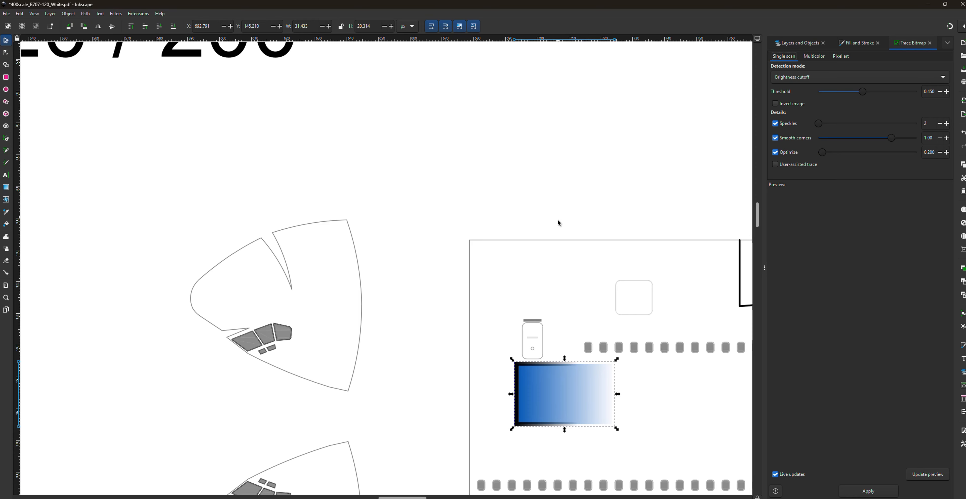
- Delete the gradient-filled practice rectangle from the Boeing 707 template
{"action": "key", "text": "Delete"}
{"action": "scroll", "coordinate": [457, 387], "scroll_direction": "down", "scroll_amount": 3, "text": "ctrl"}
{"action": "scroll", "coordinate": [442, 381], "scroll_direction": "down", "scroll_amount": 5, "text": "ctrl"}
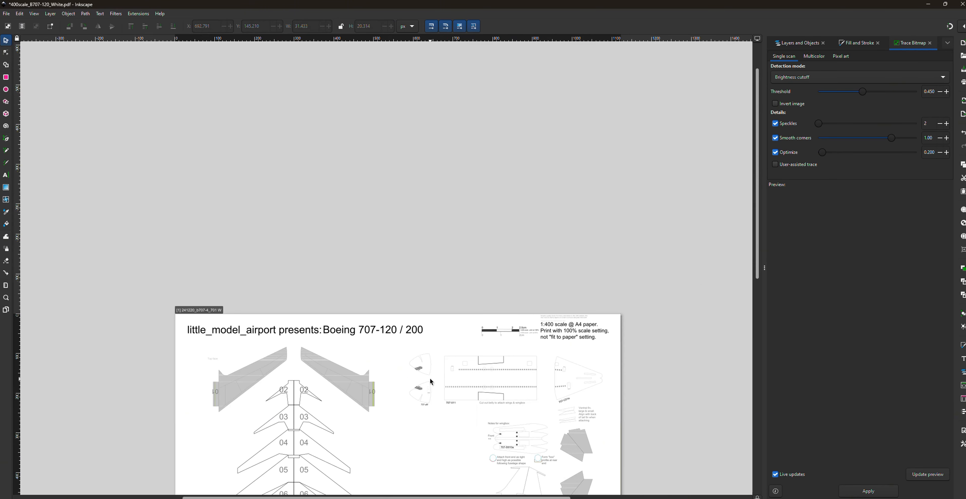
{"action": "scroll", "coordinate": [354, 385], "scroll_direction": "up", "scroll_amount": 5, "text": "ctrl"}
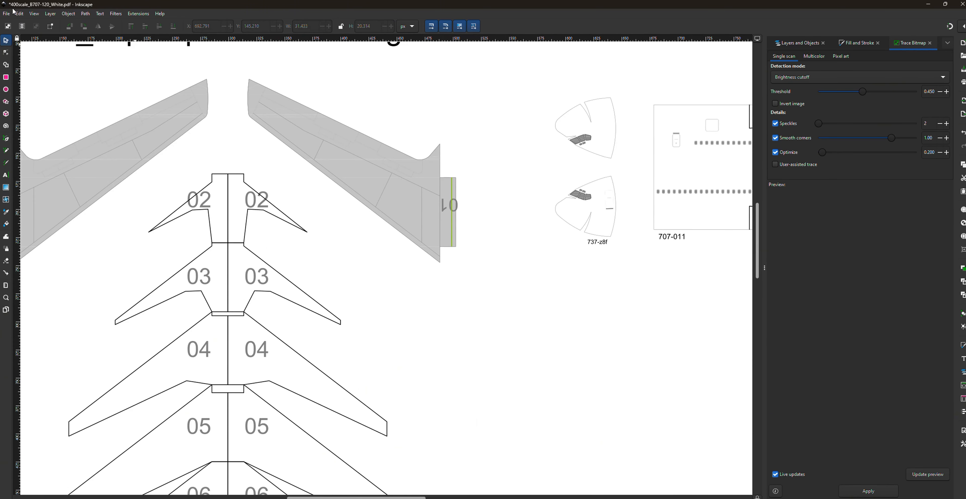
{"action": "left_click", "coordinate": [7, 13]}
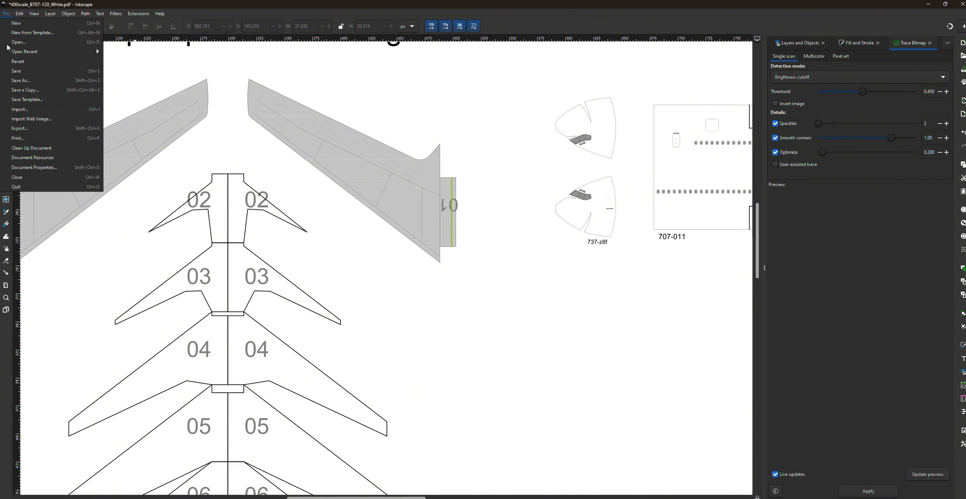
{"action": "mouse_move", "coordinate": [26, 52]}
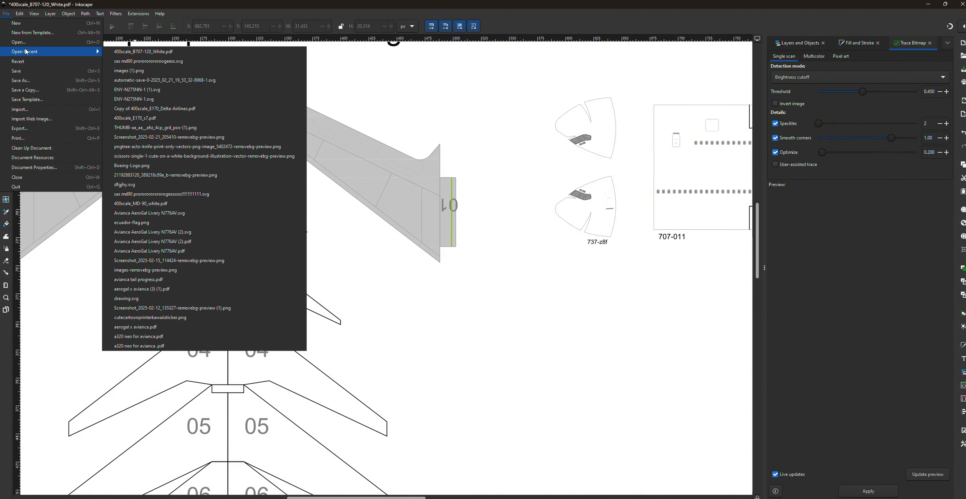
{"action": "left_click", "coordinate": [26, 52]}
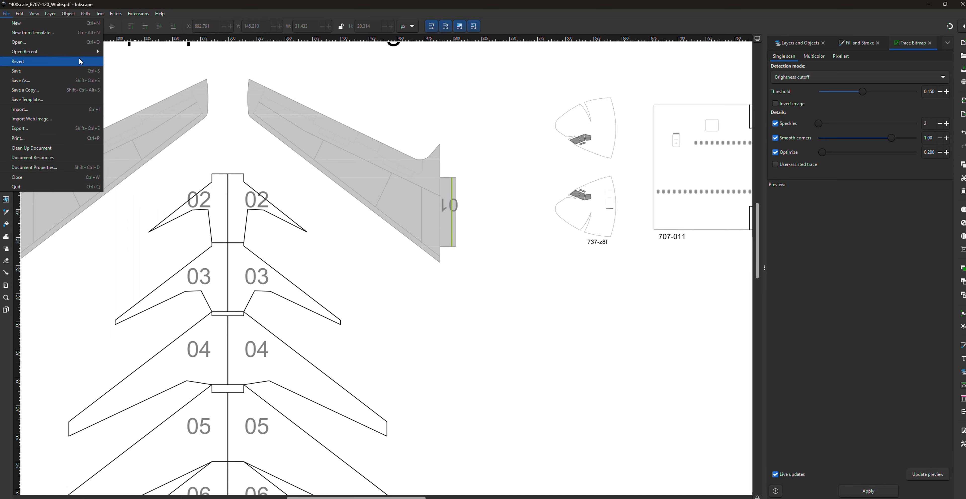
{"action": "left_click", "coordinate": [77, 45]}
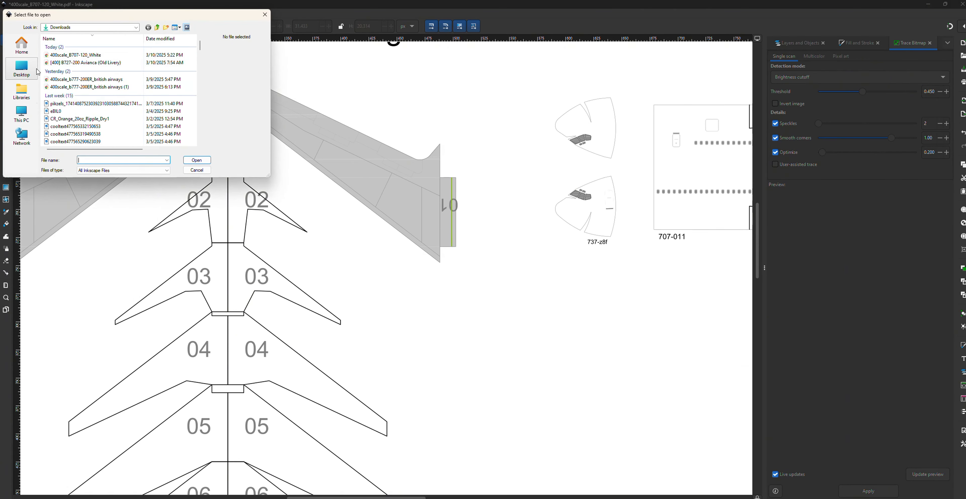
{"action": "left_click", "coordinate": [21, 45]}
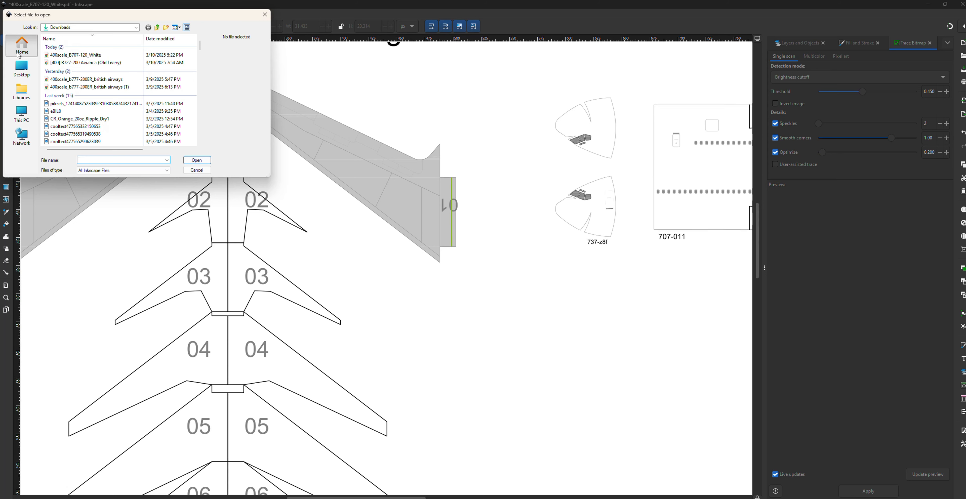
{"action": "left_click", "coordinate": [65, 27]}
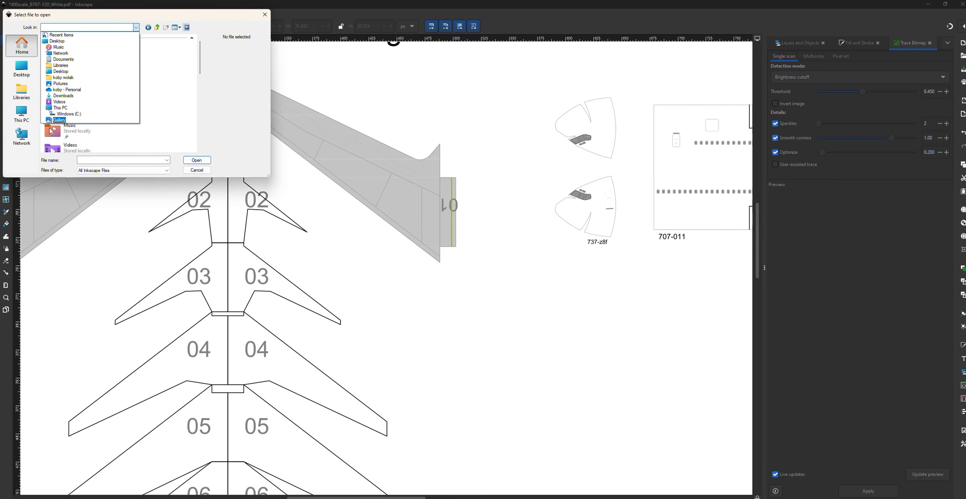
{"action": "left_click", "coordinate": [56, 120]}
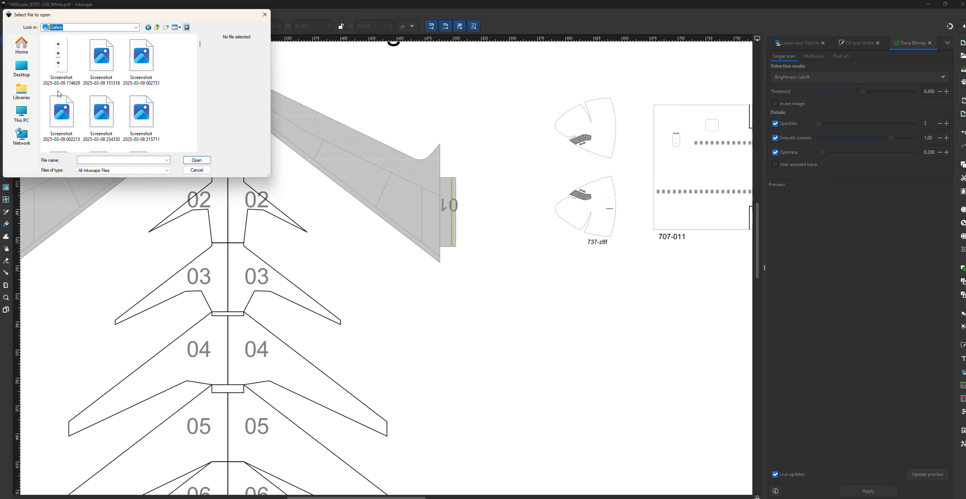
{"action": "double_click", "coordinate": [112, 63]}
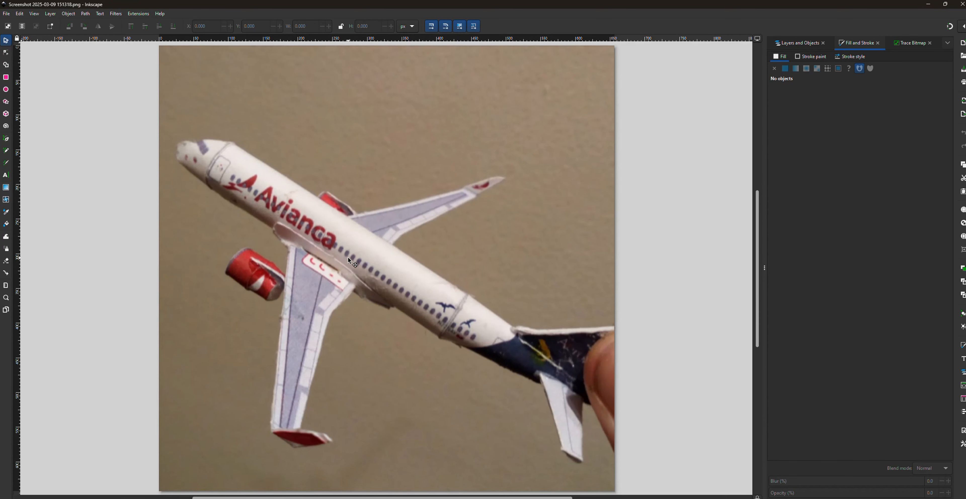
- Trace the Avianca airplane photo as a multicolor bitmap trace in Colors detection mode with 91 scans
{"action": "left_click", "coordinate": [348, 259]}
{"action": "right_click", "coordinate": [306, 228]}
{"action": "left_click", "coordinate": [329, 322]}
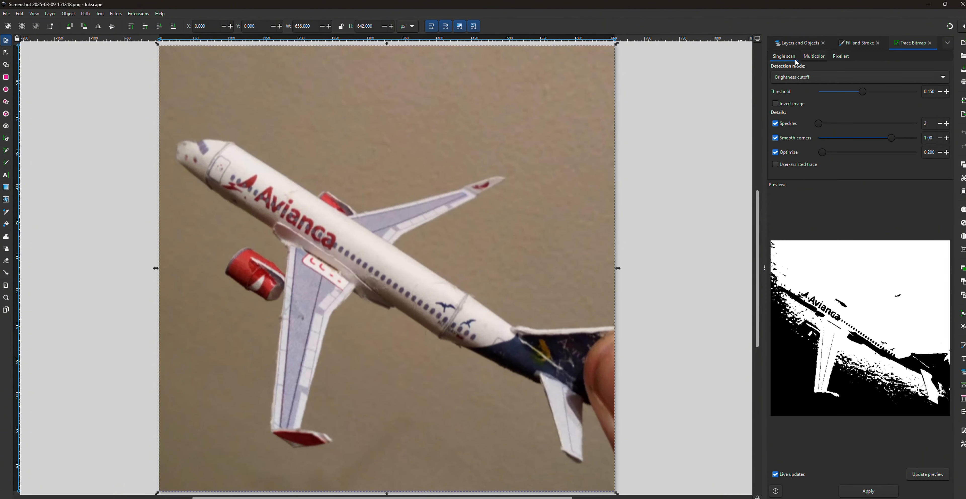
{"action": "left_click", "coordinate": [813, 57]}
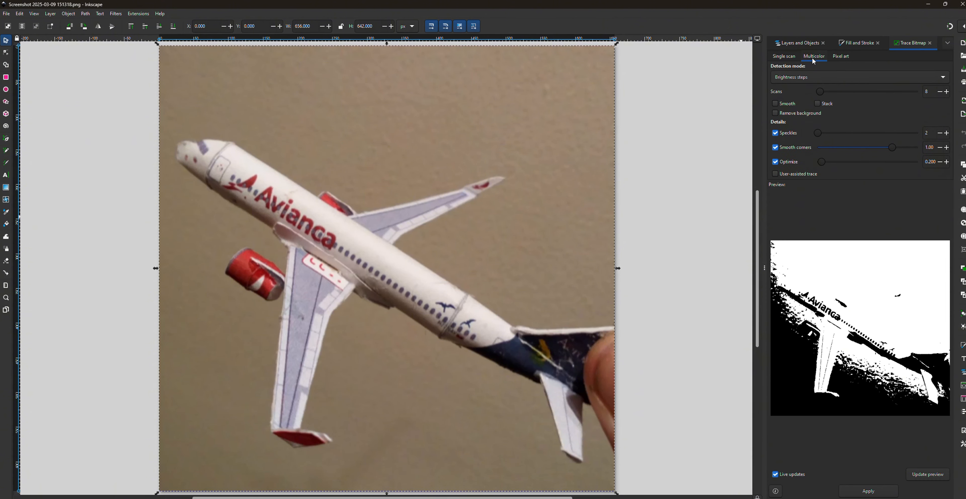
{"action": "left_click", "coordinate": [791, 76]}
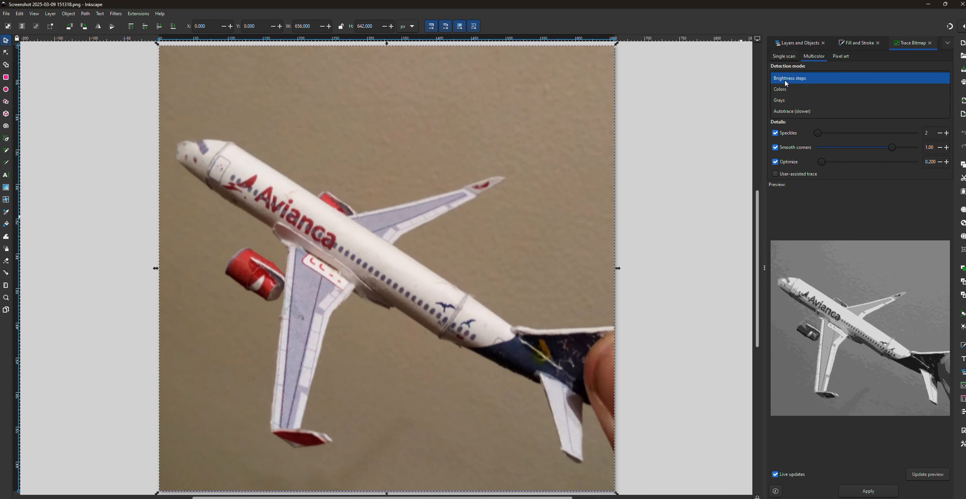
{"action": "left_click", "coordinate": [785, 89]}
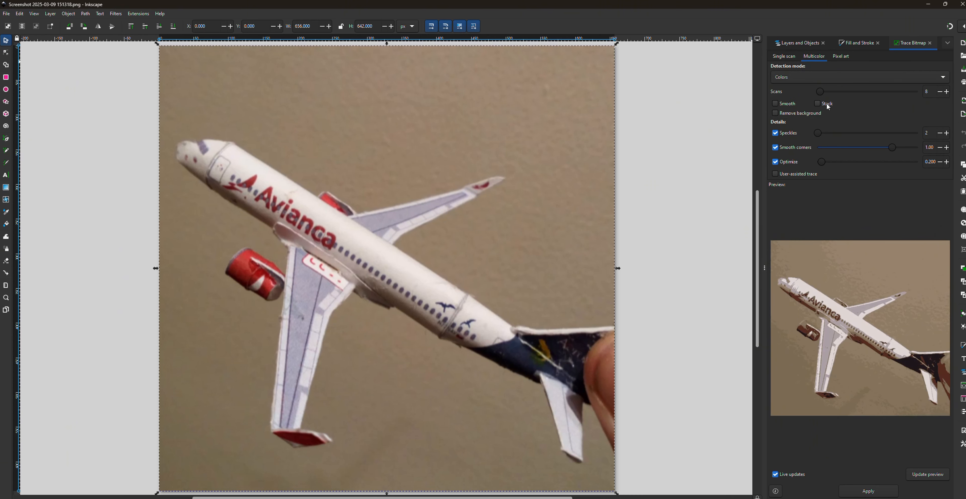
{"action": "left_click_drag", "start_coordinate": [821, 92], "coordinate": [921, 94]}
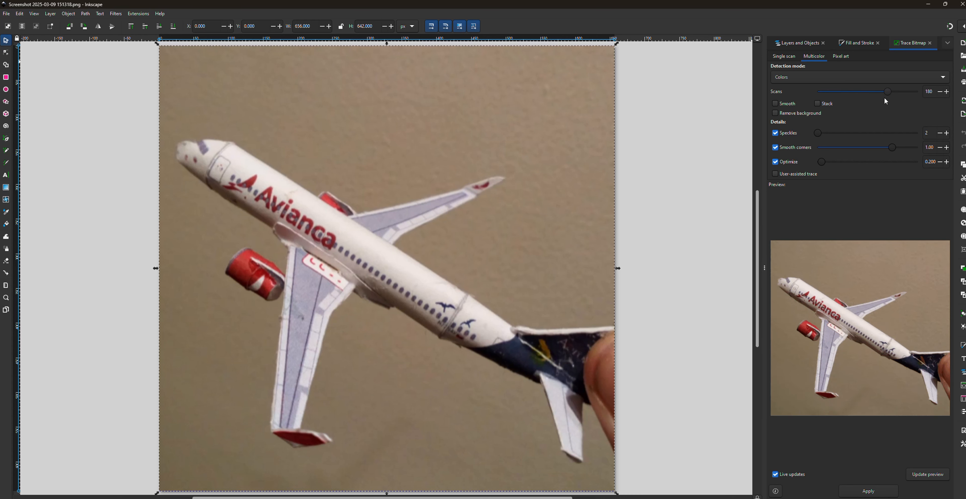
{"action": "left_click", "coordinate": [869, 491]}
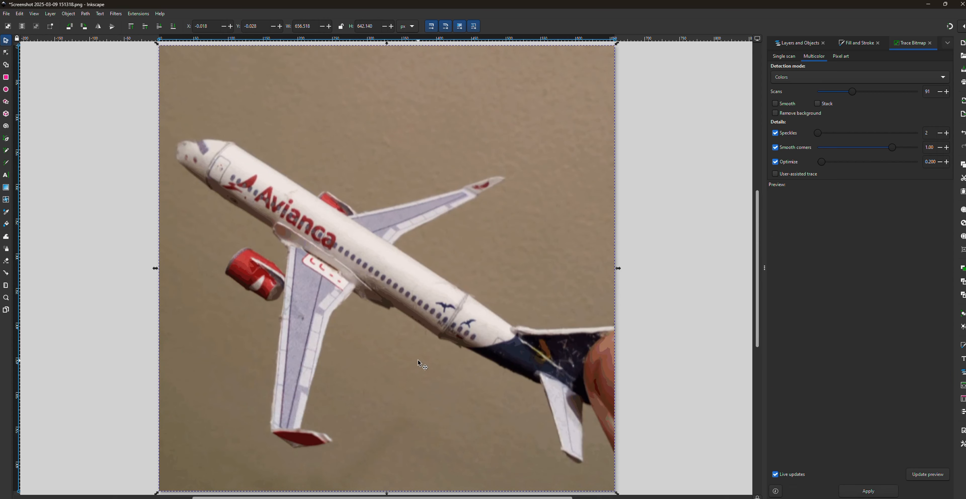
- Inspect the color trace up close and move it off the original photo to about X 901, Y 9 px
{"action": "scroll", "coordinate": [432, 349], "scroll_direction": "up", "scroll_amount": 4}
{"action": "scroll", "coordinate": [396, 348], "scroll_direction": "up", "scroll_amount": 4}
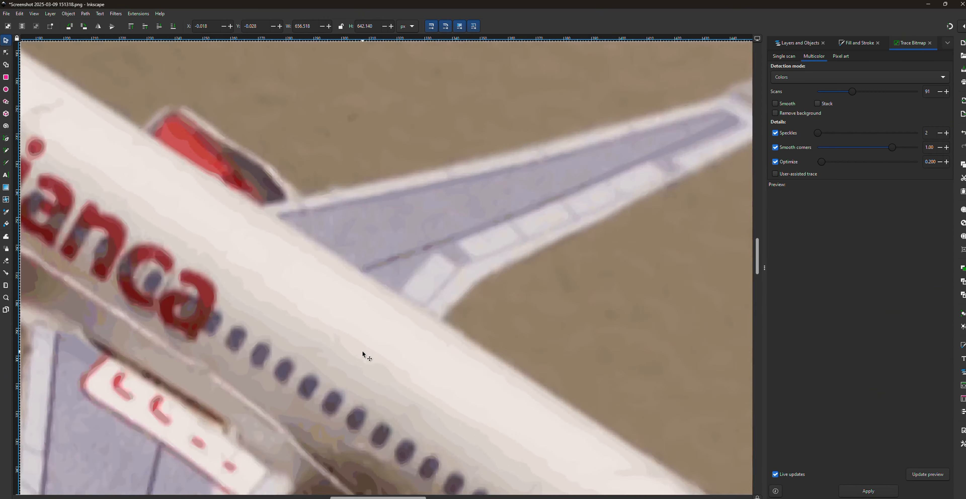
{"action": "scroll", "coordinate": [367, 352], "scroll_direction": "down", "scroll_amount": 4}
{"action": "scroll", "coordinate": [367, 357], "scroll_direction": "down", "scroll_amount": 2}
{"action": "scroll", "coordinate": [420, 288], "scroll_direction": "up", "scroll_amount": 1}
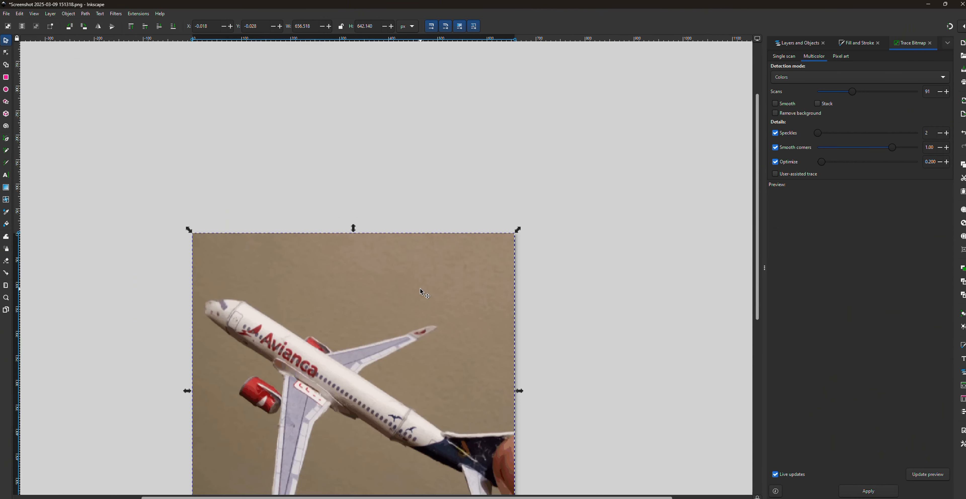
{"action": "scroll", "coordinate": [420, 288], "scroll_direction": "up", "scroll_amount": 1}
{"action": "scroll", "coordinate": [437, 264], "scroll_direction": "down", "scroll_amount": 2}
{"action": "left_click_drag", "start_coordinate": [383, 287], "coordinate": [390, 290]}
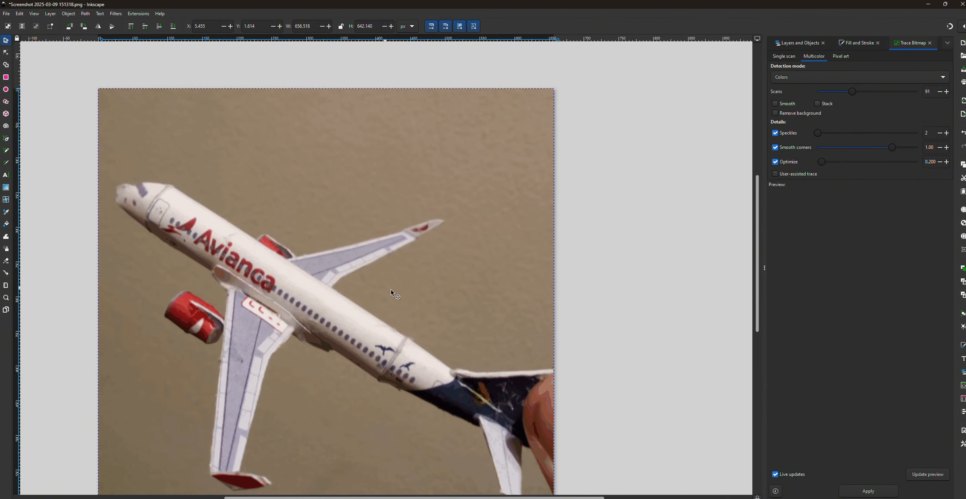
{"action": "left_click_drag", "start_coordinate": [326, 323], "coordinate": [790, 327]}
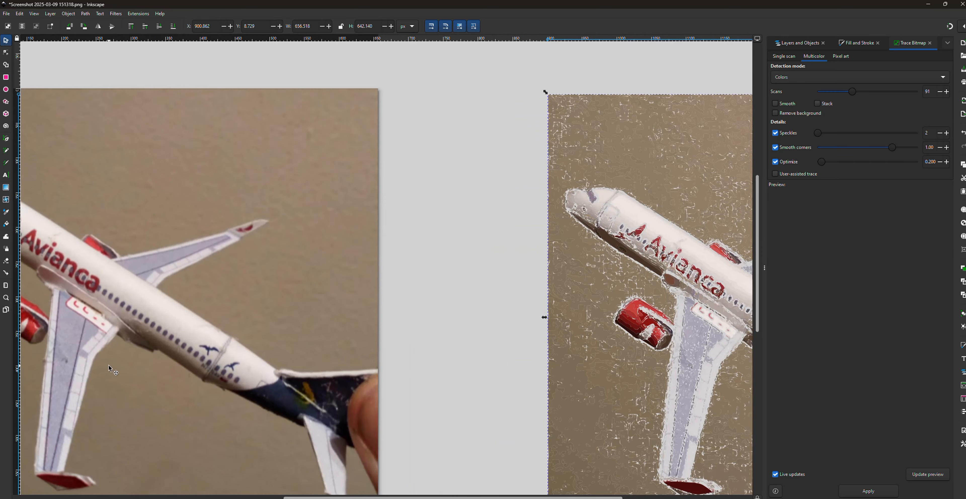
{"action": "scroll", "coordinate": [217, 380], "scroll_direction": "down", "scroll_amount": 2}
{"action": "scroll", "coordinate": [647, 444], "scroll_direction": "up", "scroll_amount": 1}
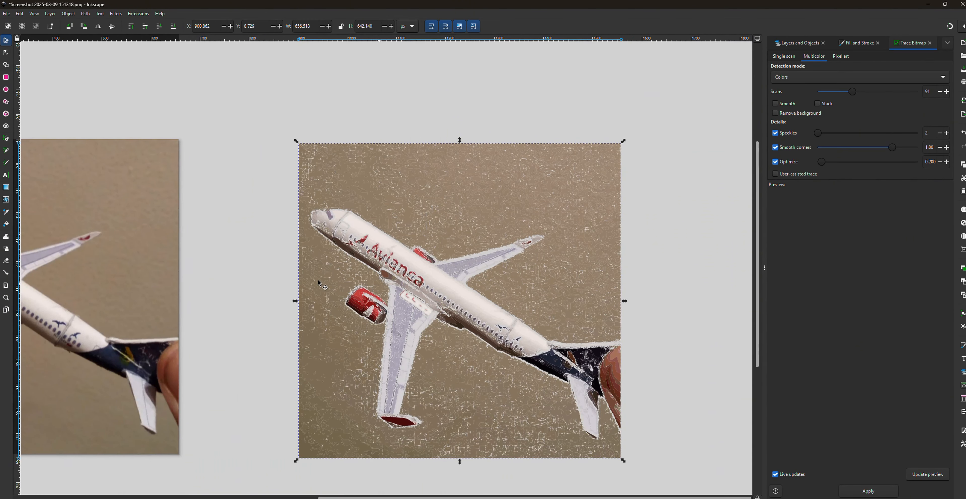
- Move the original photo to the other side of the color trace, at about X 1508, Y -17 px
{"action": "left_click", "coordinate": [99, 289]}
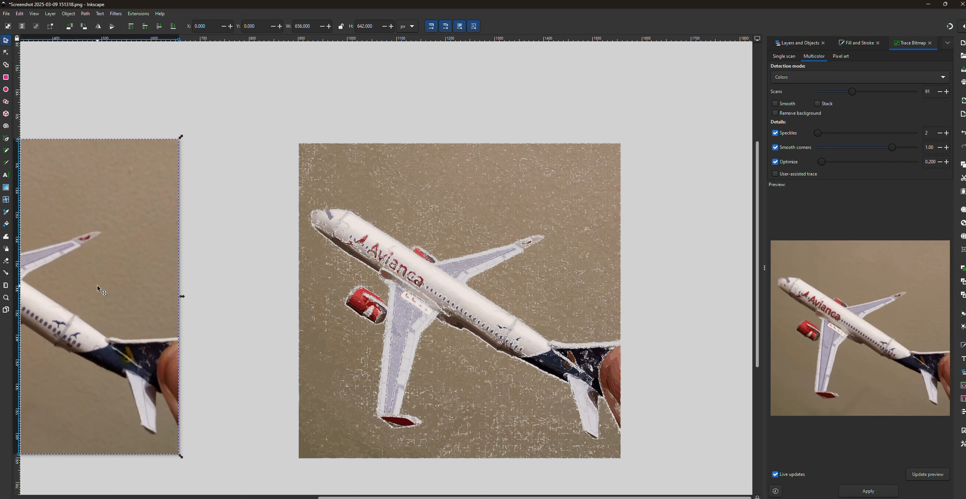
{"action": "left_click_drag", "start_coordinate": [99, 289], "coordinate": [474, 294]}
{"action": "mouse_move", "coordinate": [945, 341]}
{"action": "left_mouse_down"}
{"action": "mouse_move", "coordinate": [729, 342]}
{"action": "mouse_move", "coordinate": [494, 317]}
{"action": "mouse_move", "coordinate": [539, 290]}
{"action": "left_mouse_up"}
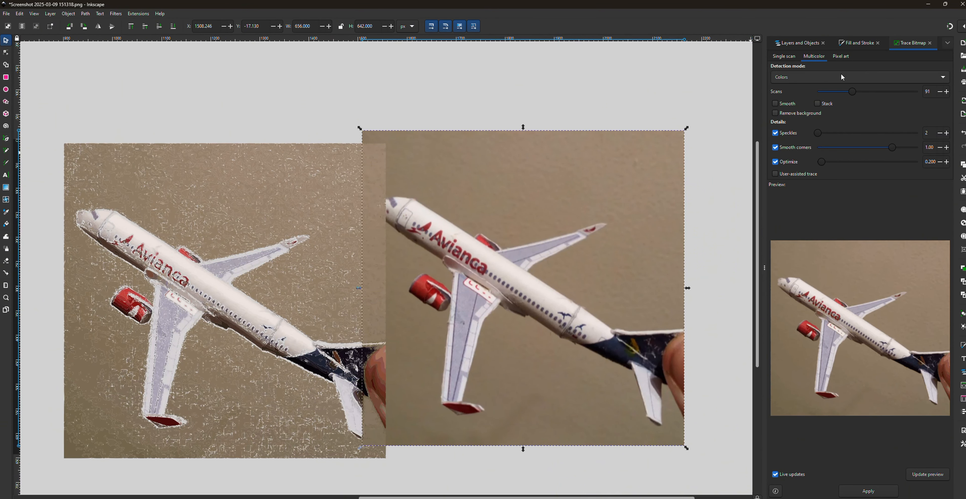
- Set up a single-scan brightness cutoff trace of the photo with threshold 0.551, trying the inverted image option before turning it off
{"action": "left_click", "coordinate": [784, 56]}
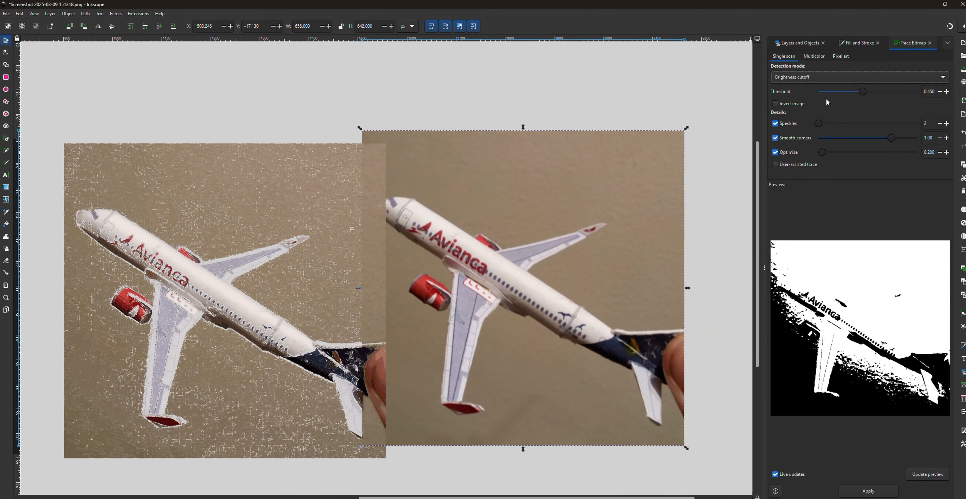
{"action": "mouse_move", "coordinate": [861, 92]}
{"action": "left_mouse_down"}
{"action": "mouse_move", "coordinate": [891, 86]}
{"action": "mouse_move", "coordinate": [863, 94]}
{"action": "left_mouse_up"}
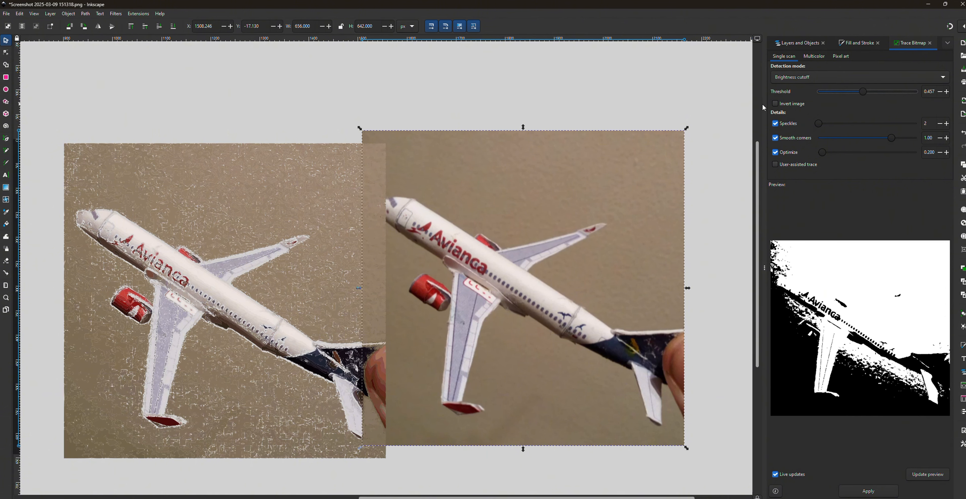
{"action": "left_click", "coordinate": [775, 103]}
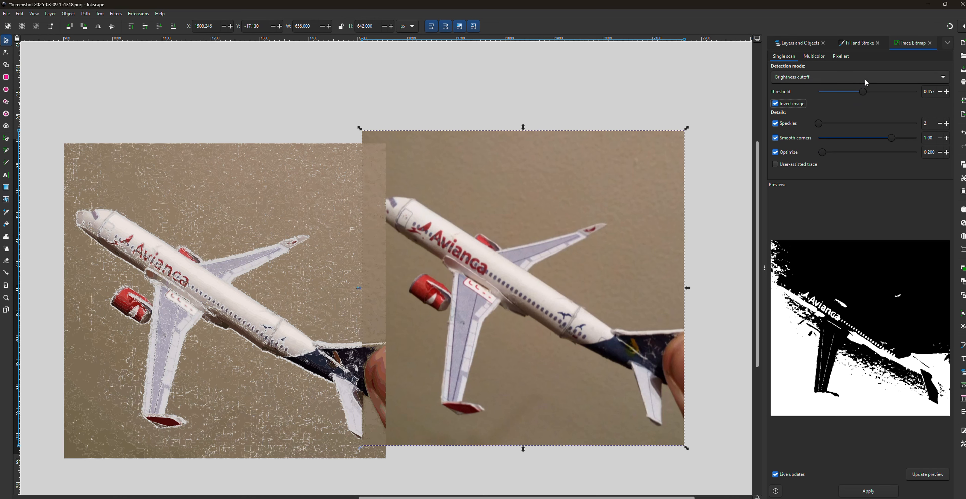
{"action": "mouse_move", "coordinate": [863, 91]}
{"action": "left_mouse_down"}
{"action": "mouse_move", "coordinate": [838, 94]}
{"action": "mouse_move", "coordinate": [882, 91]}
{"action": "mouse_move", "coordinate": [873, 91]}
{"action": "left_mouse_up"}
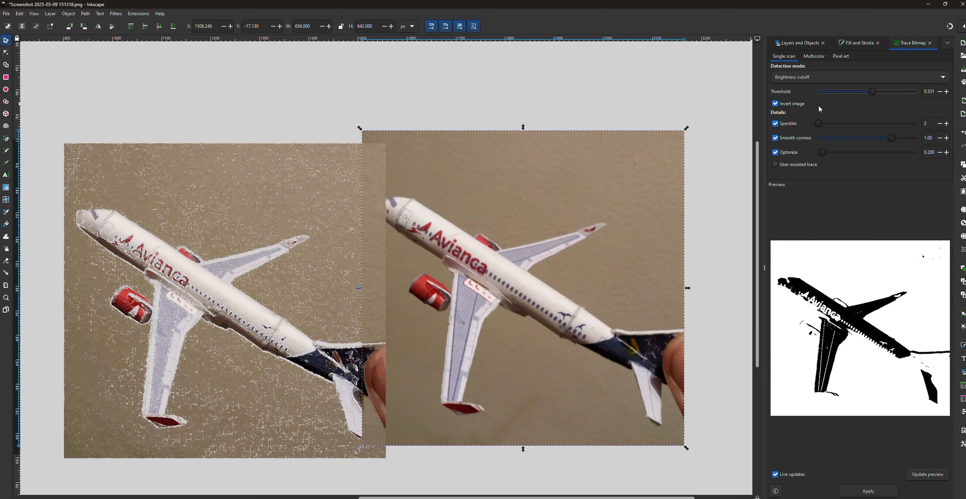
{"action": "left_click", "coordinate": [779, 107]}
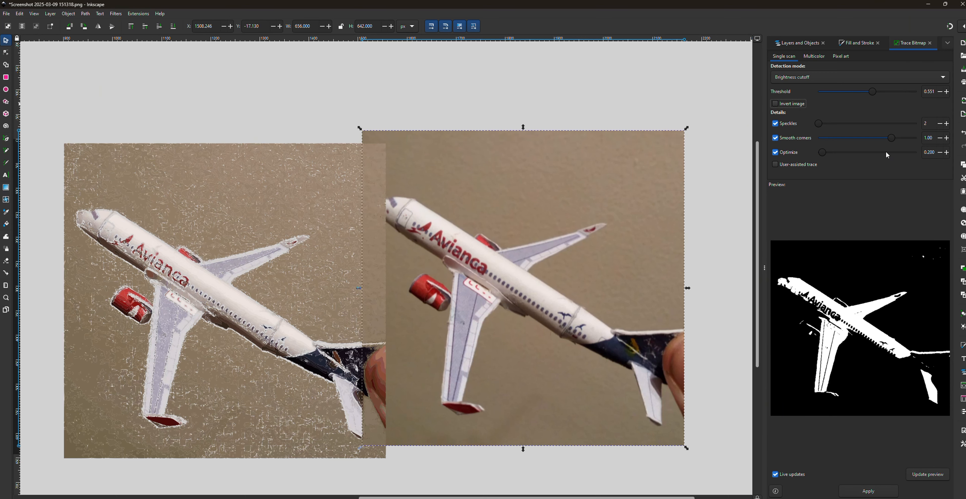
- Raise the trace's smooth corners value to 1.34, apply the single-scan trace, and shift the resulting black shape slightly
{"action": "left_click_drag", "start_coordinate": [891, 137], "coordinate": [917, 138]}
{"action": "left_click", "coordinate": [863, 489]}
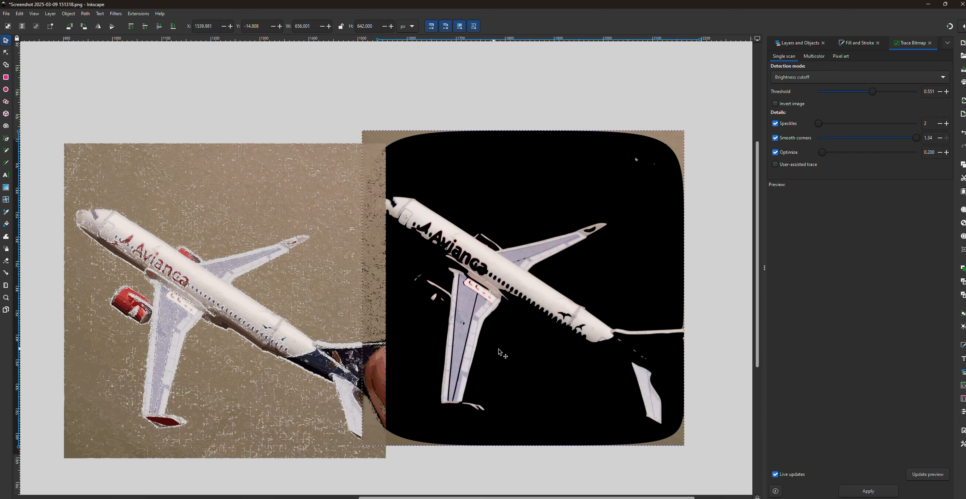
{"action": "mouse_move", "coordinate": [477, 351]}
{"action": "left_mouse_down"}
{"action": "mouse_move", "coordinate": [503, 244]}
{"action": "mouse_move", "coordinate": [501, 390]}
{"action": "left_mouse_up"}
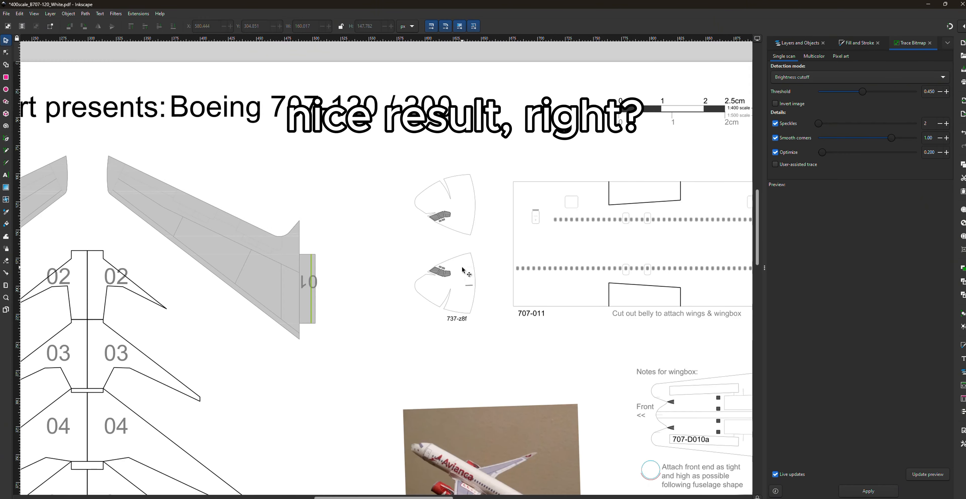
- Group the parts of the lower nose piece with its 737-z8f label, try moving the group, and undo both changes
{"action": "left_click_drag", "start_coordinate": [382, 233], "coordinate": [512, 360]}
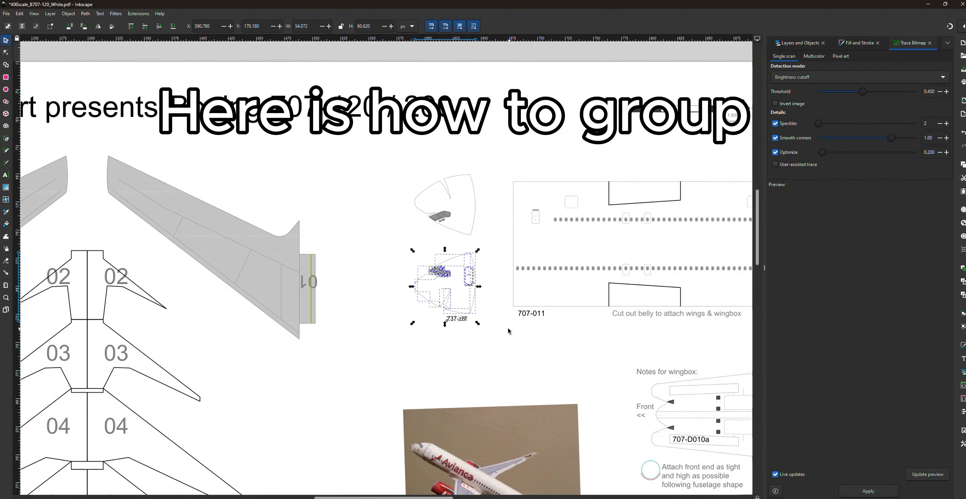
{"action": "right_click", "coordinate": [465, 276]}
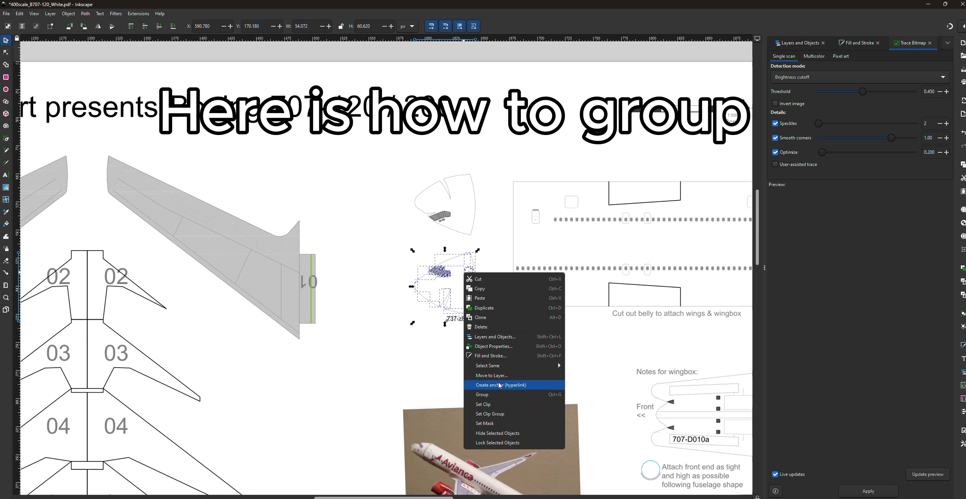
{"action": "left_click", "coordinate": [498, 394]}
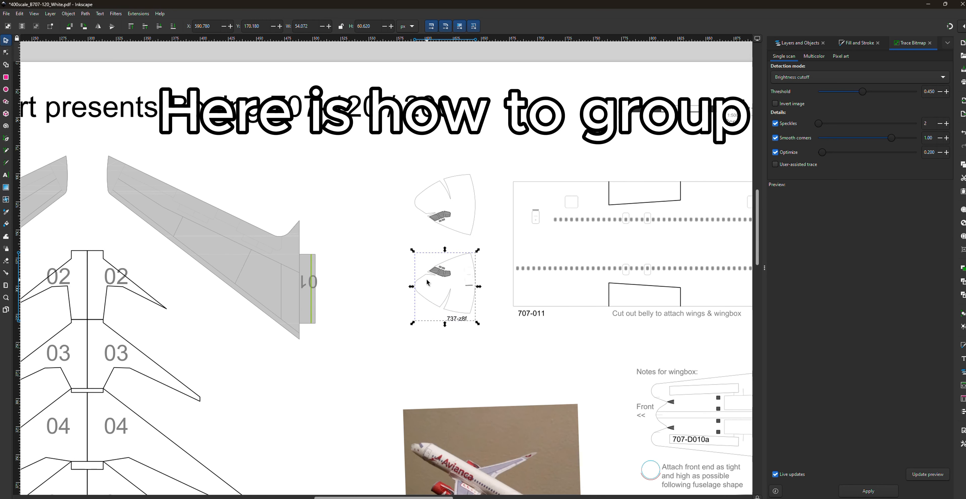
{"action": "left_click_drag", "start_coordinate": [432, 274], "coordinate": [455, 244]}
{"action": "key", "text": "ctrl+z"}
{"action": "key", "text": "ctrl+z"}
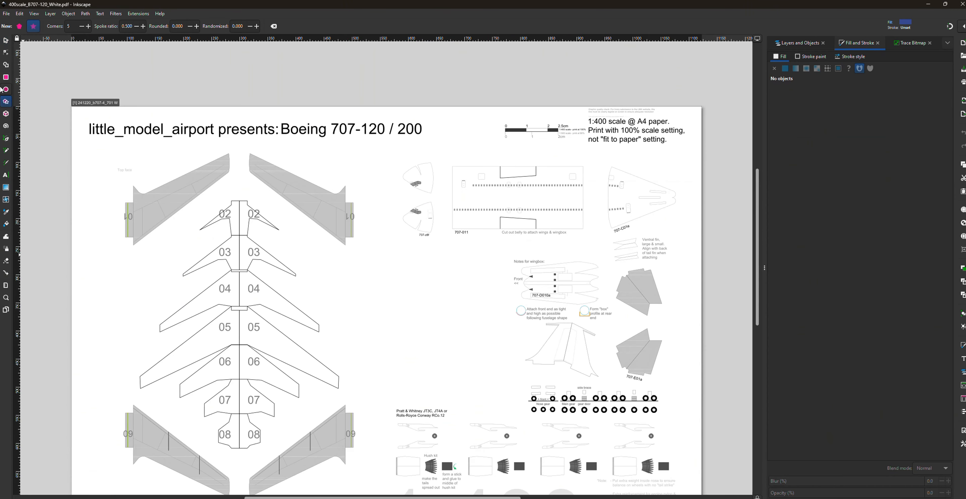
- Draw a blue ellipse with radii of about 110 by 118 px below the fuselage piece and open it into an arc
{"action": "left_click", "coordinate": [3, 90]}
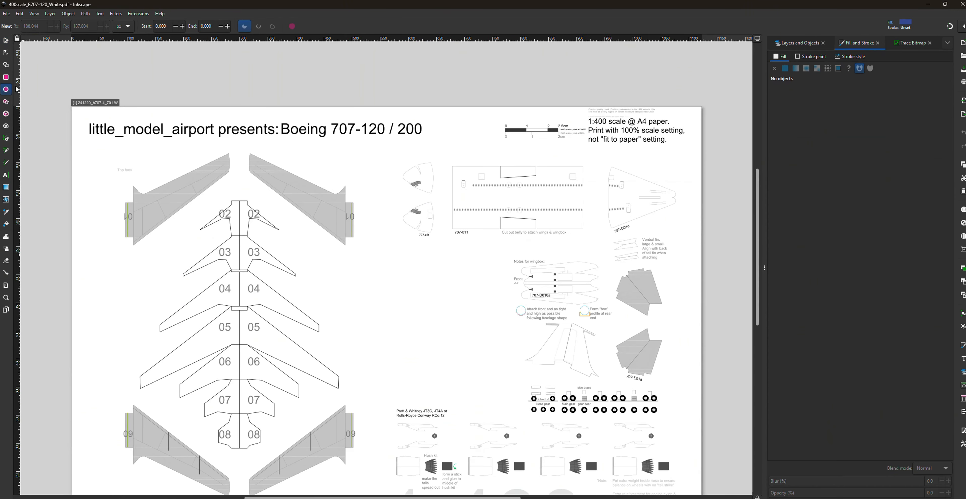
{"action": "left_click_drag", "start_coordinate": [387, 258], "coordinate": [508, 390]}
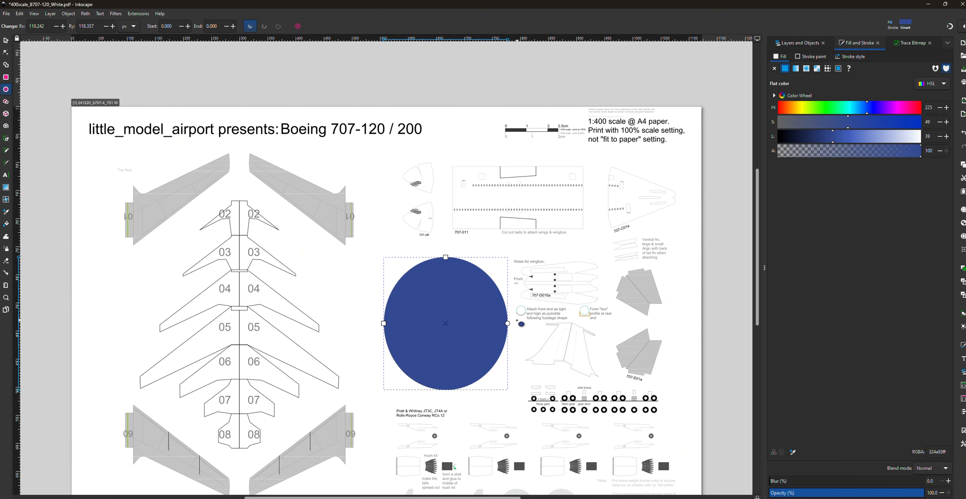
{"action": "left_click_drag", "start_coordinate": [509, 324], "coordinate": [442, 324]}
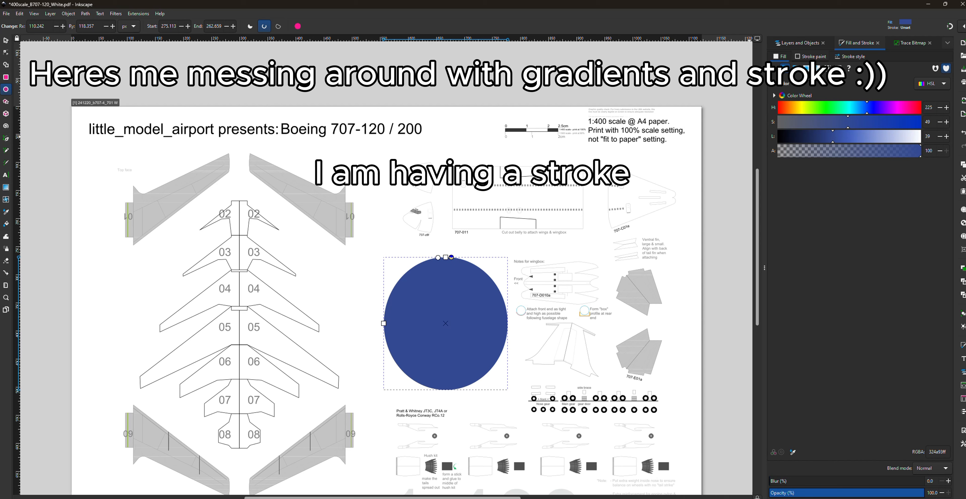
- Try a radial gradient fill on the ellipse, extending the gradient outward, and undo it
{"action": "left_click", "coordinate": [807, 68]}
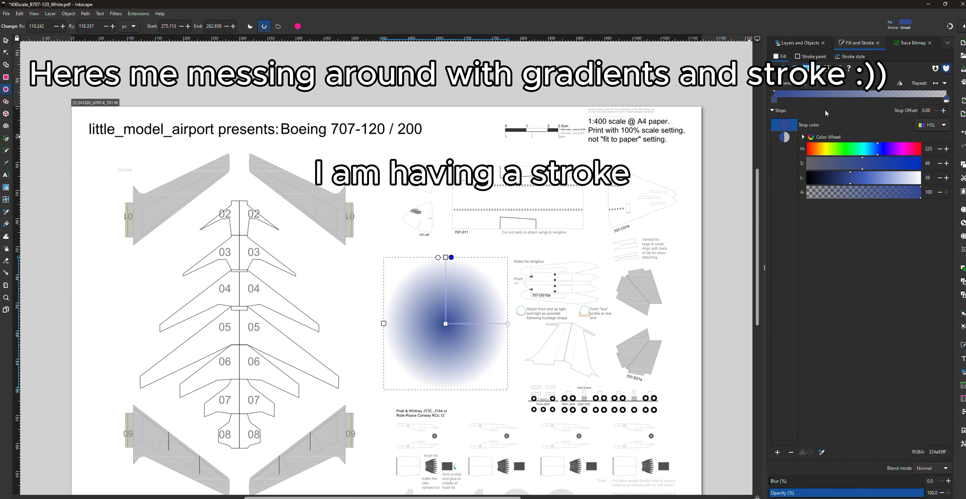
{"action": "mouse_move", "coordinate": [508, 323]}
{"action": "left_mouse_down"}
{"action": "mouse_move", "coordinate": [452, 259]}
{"action": "mouse_move", "coordinate": [731, 27]}
{"action": "left_mouse_up"}
{"action": "key", "text": "ctrl+z"}
{"action": "key", "text": "ctrl+z"}
- Give the ellipse a thick flat black stroke and undo the stray flat ellipse drawn over the wing formers
{"action": "left_click", "coordinate": [799, 60]}
{"action": "left_click", "coordinate": [796, 68]}
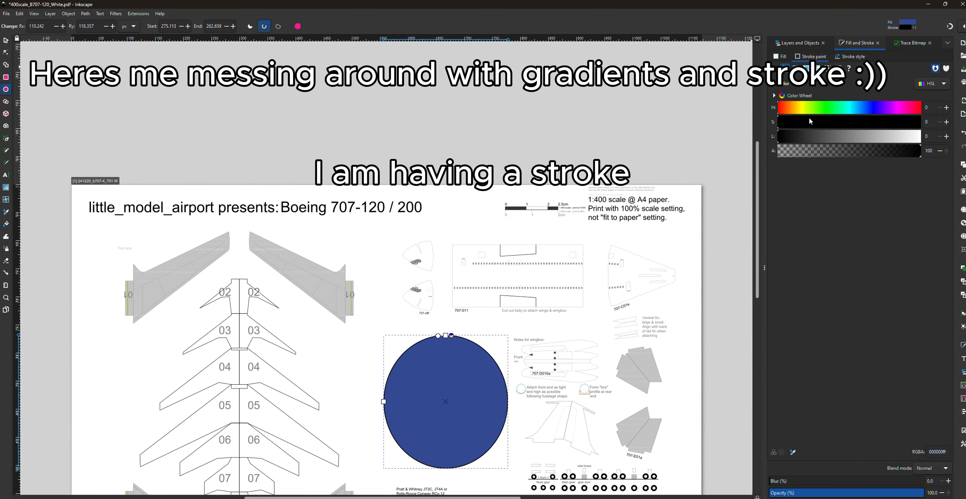
{"action": "left_click", "coordinate": [851, 57]}
{"action": "left_click", "coordinate": [821, 71]}
{"action": "left_click_drag", "start_coordinate": [201, 291], "coordinate": [430, 293]}
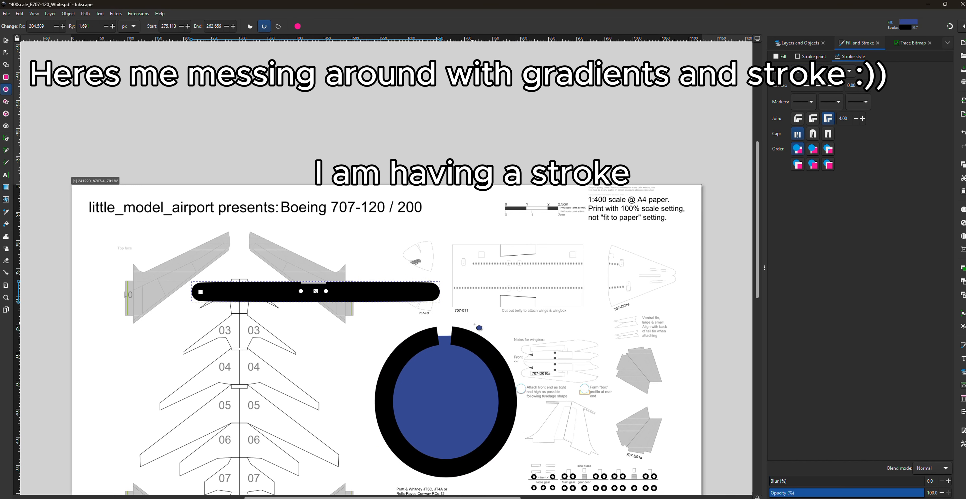
{"action": "key", "text": "ctrl+z"}
{"action": "key", "text": "s"}
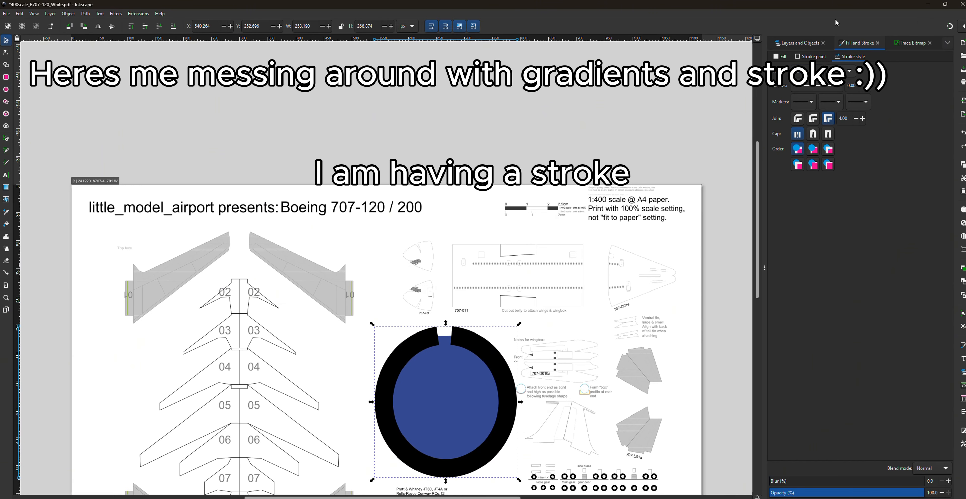
- Paint the ellipse's stroke with a gradient from black to transparent blue (H 250, S 100, L 50) and delete the ellipse
{"action": "left_click", "coordinate": [811, 57]}
{"action": "left_click", "coordinate": [806, 68]}
{"action": "left_click", "coordinate": [865, 179]}
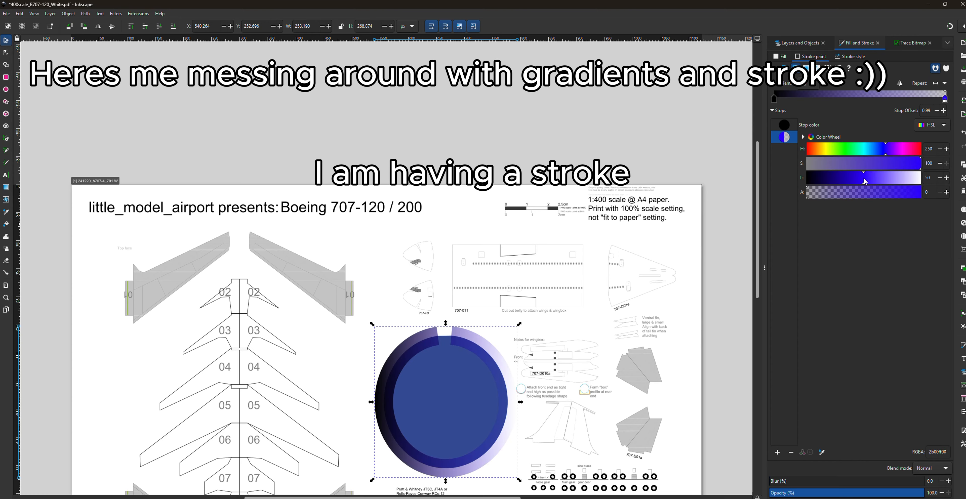
{"action": "scroll", "coordinate": [539, 309], "scroll_direction": "down", "scroll_amount": 2}
{"action": "key", "text": "Delete"}
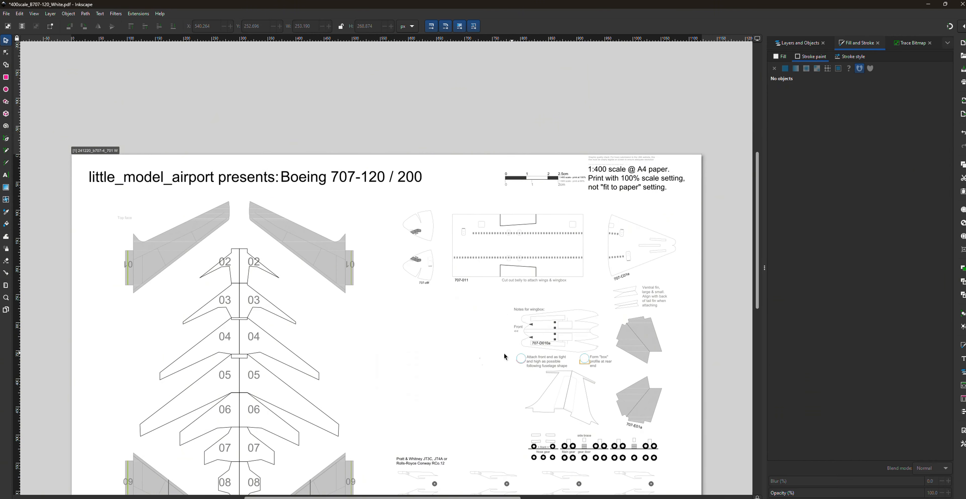
- Try out a 3D box about 238 by 227 px in the blank area, reshaping it from its lower front corner
{"action": "scroll", "coordinate": [405, 327], "scroll_direction": "up", "scroll_amount": 1, "text": "ctrl"}
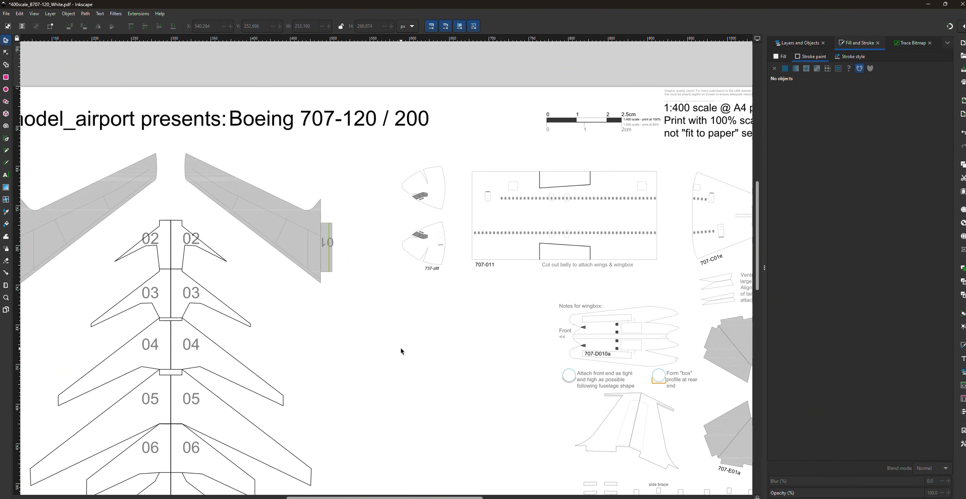
{"action": "scroll", "coordinate": [400, 347], "scroll_direction": "down", "scroll_amount": 4}
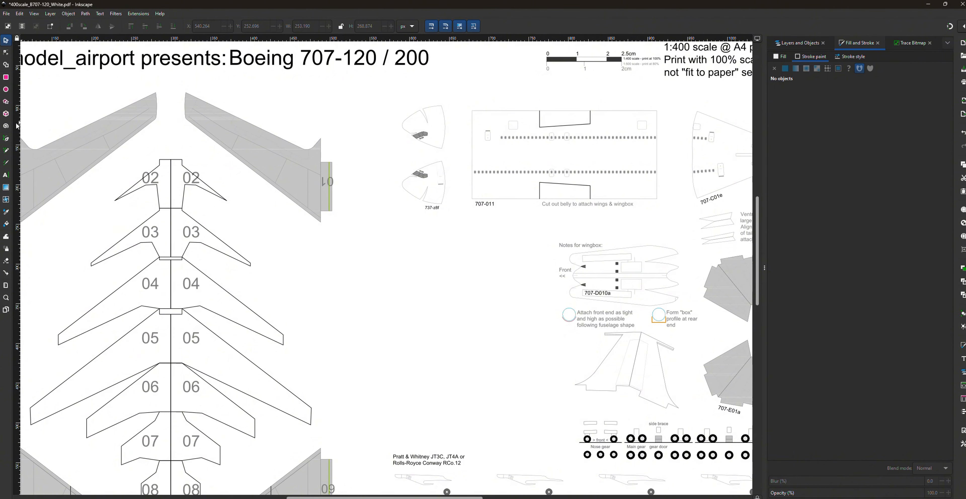
{"action": "left_click", "coordinate": [6, 113]}
{"action": "left_click_drag", "start_coordinate": [342, 237], "coordinate": [445, 391]}
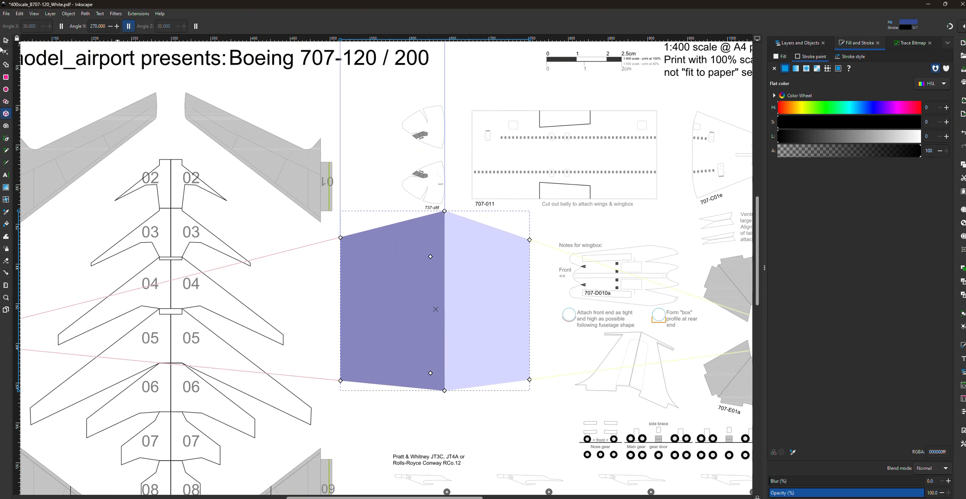
{"action": "key", "text": "s"}
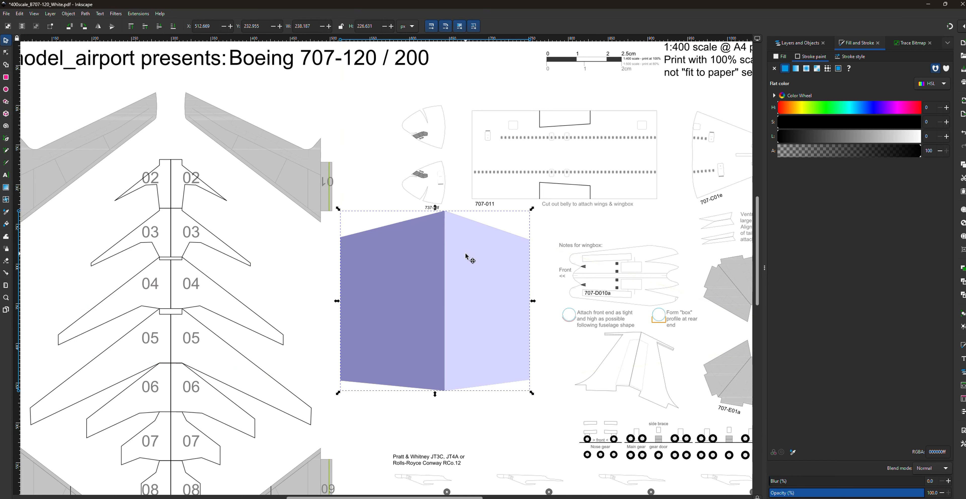
{"action": "key", "text": "x"}
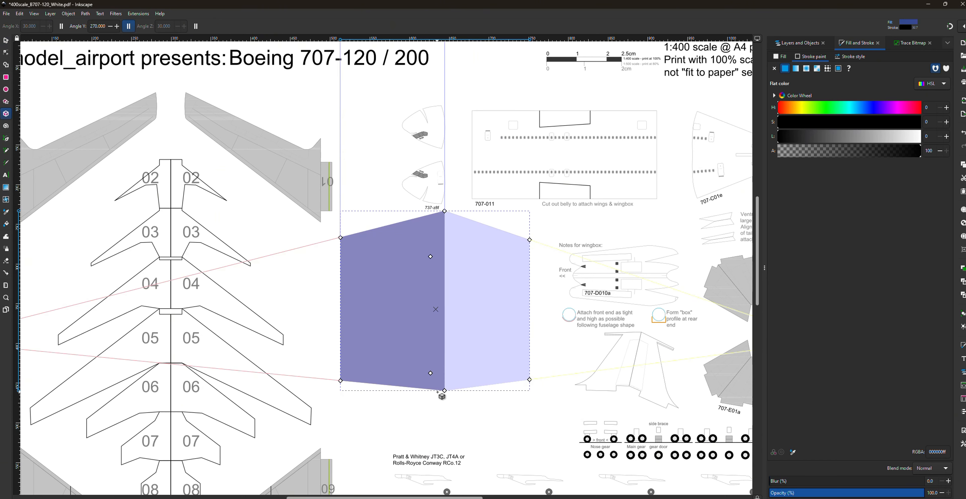
{"action": "left_click_drag", "start_coordinate": [445, 391], "coordinate": [313, 146]}
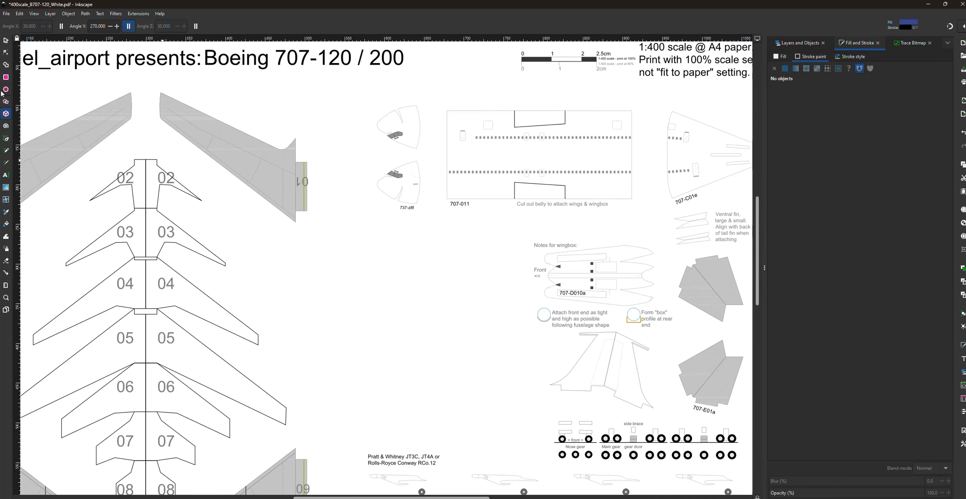
- Draw a five-cornered star and a five-cornered polygon one after the other in the blank area, deleting each
{"action": "key", "text": "asterisk"}
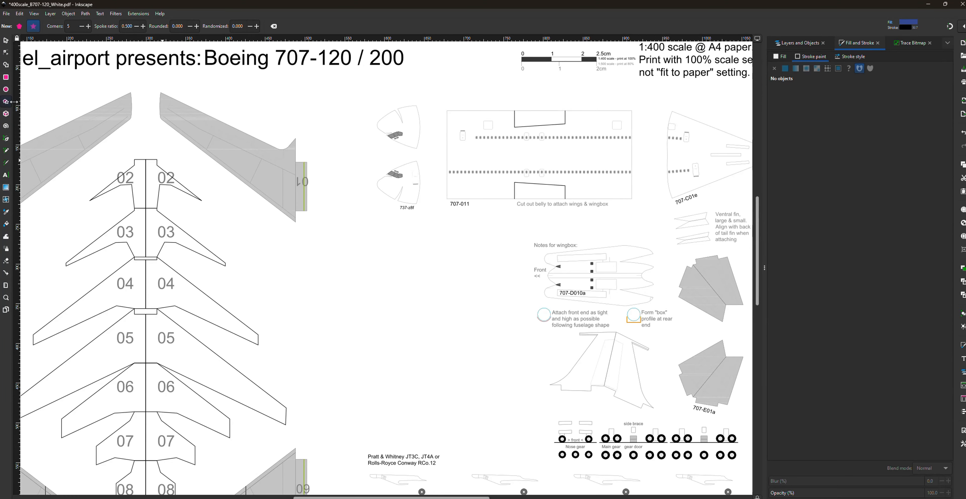
{"action": "mouse_move", "coordinate": [350, 235]}
{"action": "left_mouse_down"}
{"action": "mouse_move", "coordinate": [466, 329]}
{"action": "mouse_move", "coordinate": [429, 139]}
{"action": "mouse_move", "coordinate": [220, 192]}
{"action": "mouse_move", "coordinate": [352, 331]}
{"action": "mouse_move", "coordinate": [493, 162]}
{"action": "mouse_move", "coordinate": [319, 289]}
{"action": "mouse_move", "coordinate": [235, 175]}
{"action": "mouse_move", "coordinate": [270, 300]}
{"action": "mouse_move", "coordinate": [516, 147]}
{"action": "mouse_move", "coordinate": [295, 294]}
{"action": "mouse_move", "coordinate": [80, 347]}
{"action": "mouse_move", "coordinate": [115, 380]}
{"action": "mouse_move", "coordinate": [442, 230]}
{"action": "left_mouse_up"}
{"action": "key", "text": "Delete"}
{"action": "left_click", "coordinate": [21, 24]}
{"action": "mouse_move", "coordinate": [363, 210]}
{"action": "left_mouse_down"}
{"action": "mouse_move", "coordinate": [390, 306]}
{"action": "mouse_move", "coordinate": [584, 244]}
{"action": "mouse_move", "coordinate": [431, 150]}
{"action": "left_mouse_up"}
{"action": "key", "text": "Delete"}
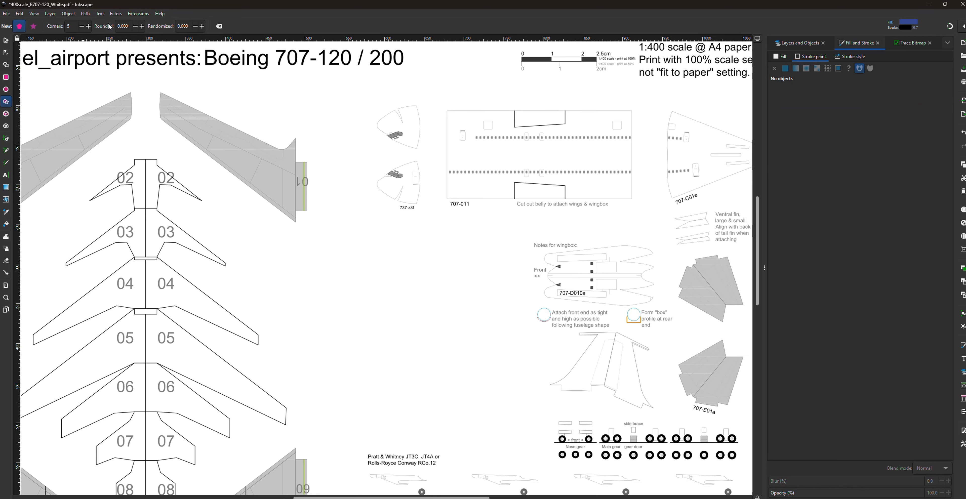
- Draw a large star over the blank area, trying 100 corners before setting it to 10 corners
{"action": "left_click_drag", "start_coordinate": [334, 242], "coordinate": [393, 222]}
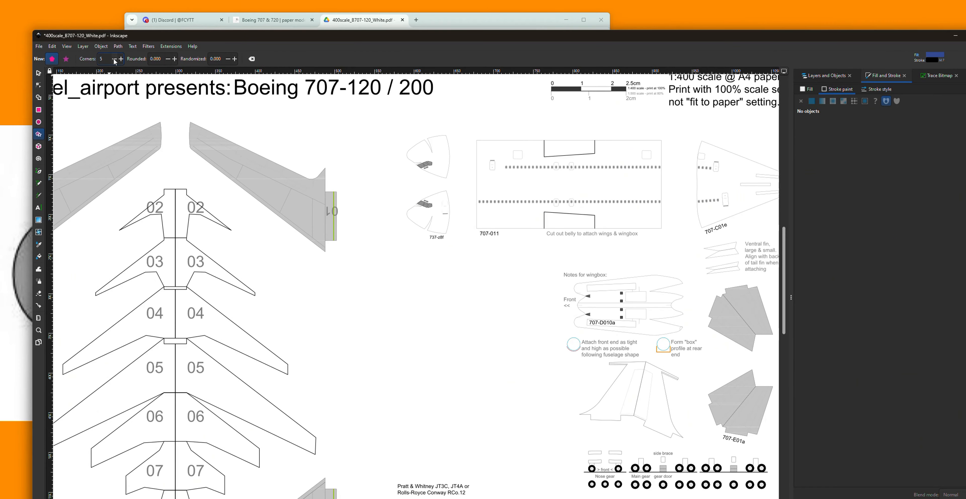
{"action": "left_click_drag", "start_coordinate": [334, 232], "coordinate": [456, 184]}
{"action": "key", "text": "Return"}
{"action": "left_click", "coordinate": [72, 59]}
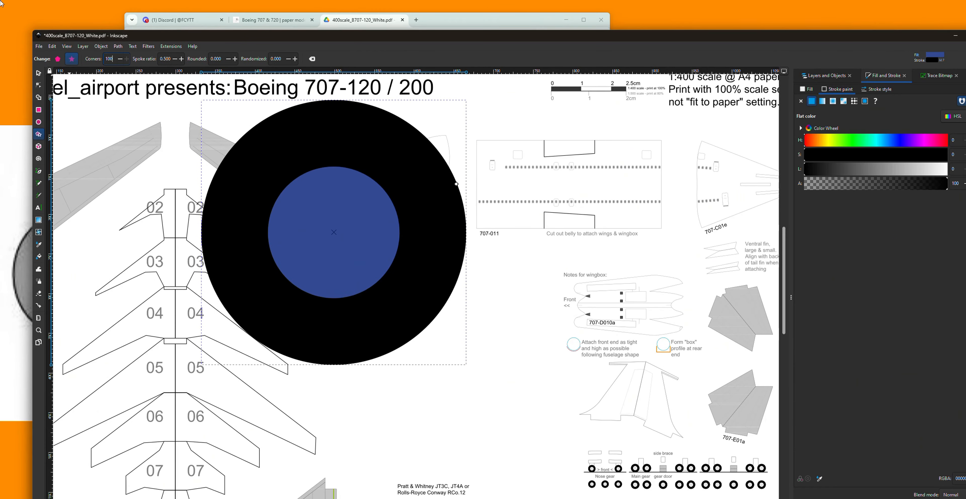
{"action": "key", "text": "Return"}
- Recolor the star's stroke, trying bright green before setting it to red
{"action": "left_click", "coordinate": [853, 142]}
{"action": "left_click", "coordinate": [897, 155]}
{"action": "left_click", "coordinate": [881, 171]}
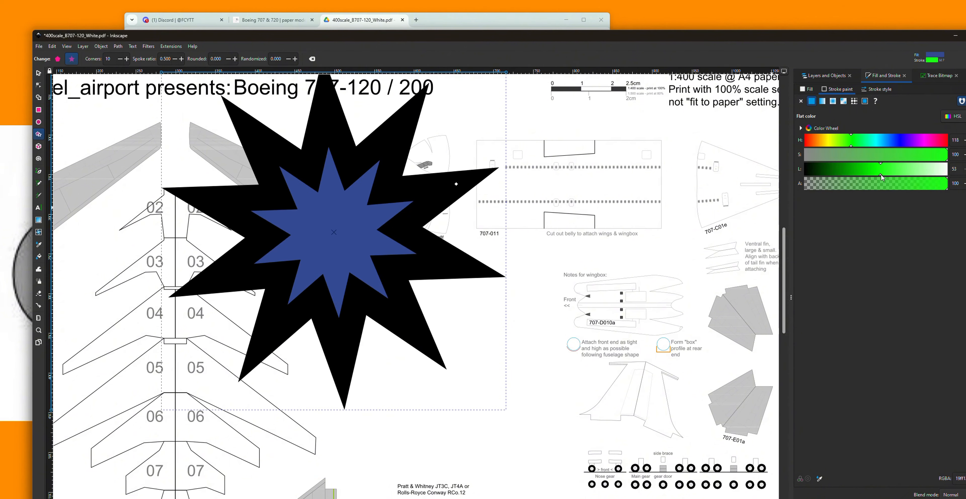
{"action": "left_click", "coordinate": [947, 142]}
{"action": "left_click", "coordinate": [943, 156]}
- Set the star's fill to orange with hue 39, saturation 88 and lightness 48
{"action": "left_click", "coordinate": [807, 90]}
{"action": "left_click", "coordinate": [837, 146]}
{"action": "left_click", "coordinate": [926, 155]}
{"action": "left_click", "coordinate": [819, 141]}
{"action": "left_click", "coordinate": [872, 172]}
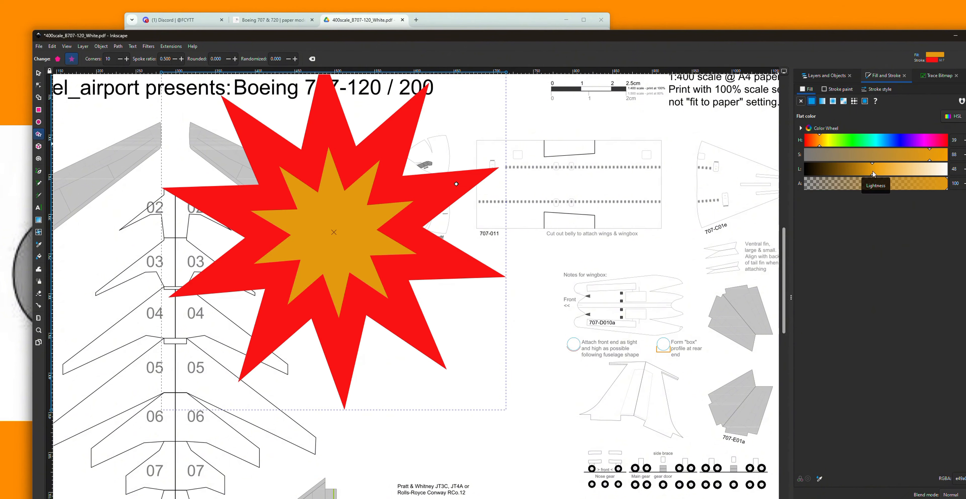
- Select and delete the orange and red star
{"action": "left_click", "coordinate": [39, 73]}
{"action": "left_click_drag", "start_coordinate": [286, 214], "coordinate": [401, 315]}
{"action": "key", "text": "Delete"}
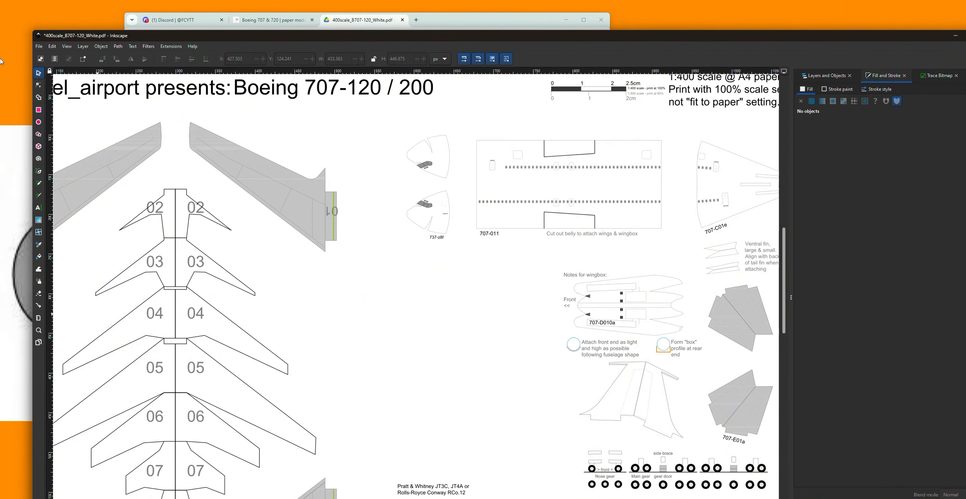
- Draw a large three-turn spiral across the template and delete it
{"action": "left_click", "coordinate": [39, 158]}
{"action": "left_click_drag", "start_coordinate": [418, 270], "coordinate": [158, 219]}
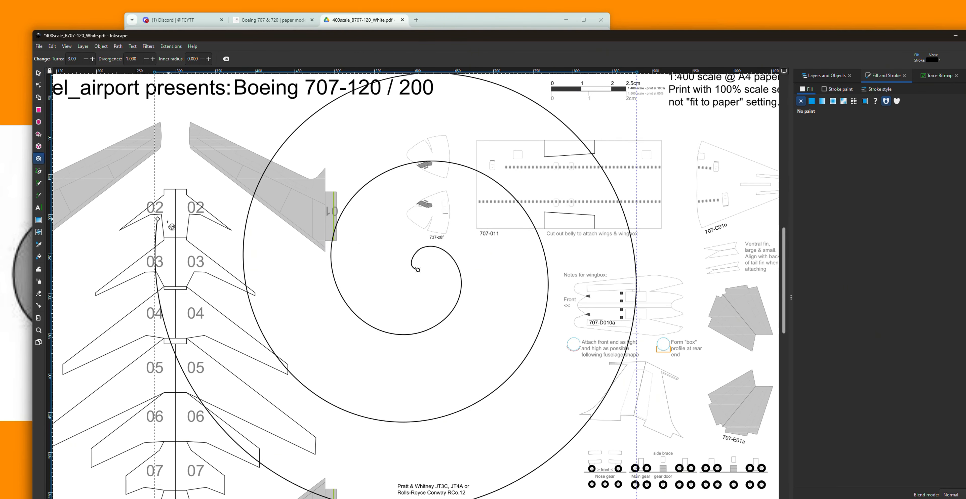
{"action": "key", "text": "Delete"}
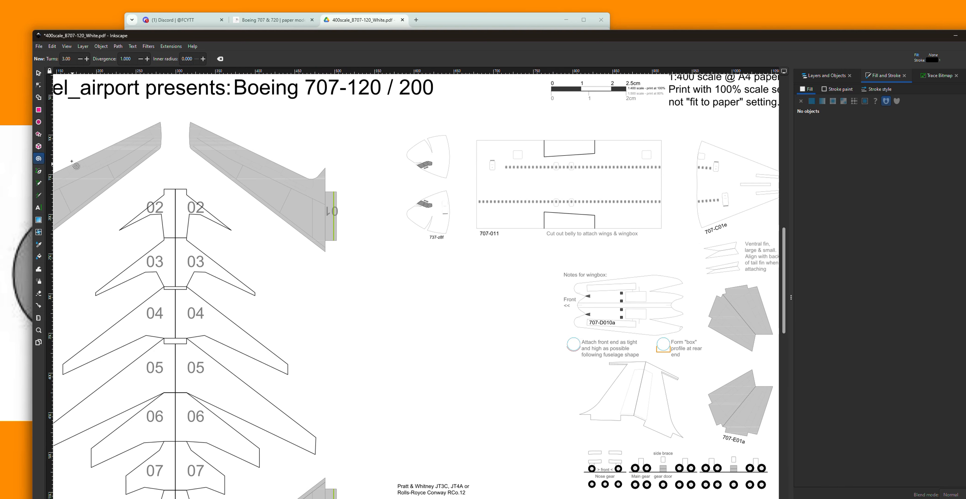
- Start a Bezier path on the front edge of fuselage piece 707-011 below the windows, curving it down toward the wing cutout
{"action": "left_click", "coordinate": [41, 172]}
{"action": "scroll", "coordinate": [336, 208], "scroll_direction": "up", "scroll_amount": 3}
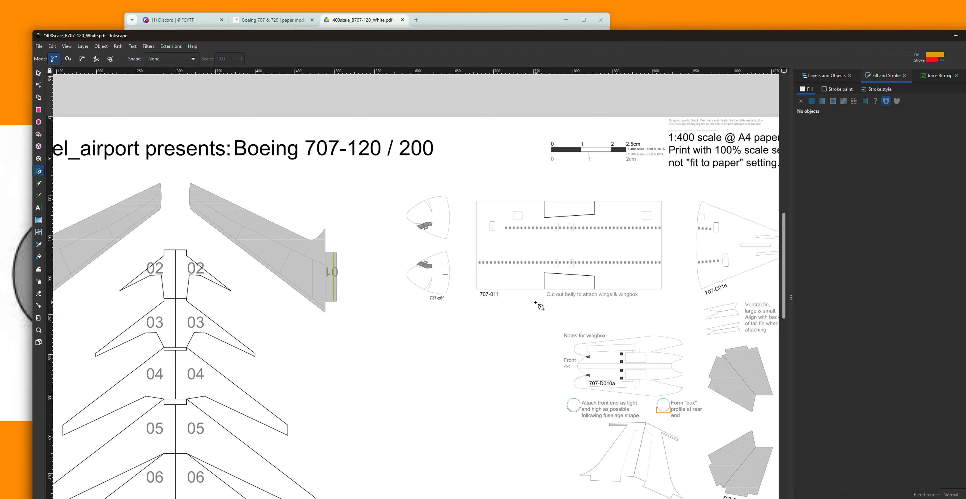
{"action": "scroll", "coordinate": [540, 307], "scroll_direction": "up", "scroll_amount": 4}
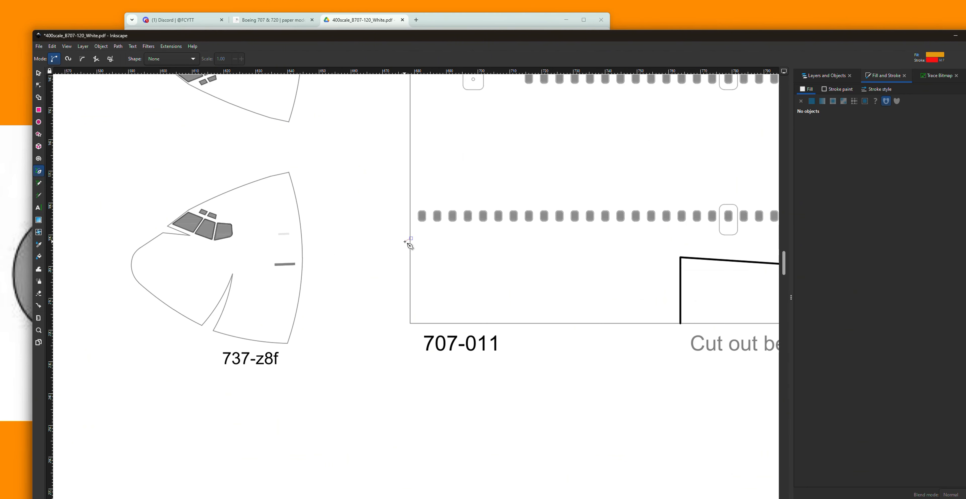
{"action": "left_click", "coordinate": [411, 238]}
{"action": "left_click", "coordinate": [494, 246]}
{"action": "left_click_drag", "start_coordinate": [561, 253], "coordinate": [583, 259]}
{"action": "left_click", "coordinate": [614, 287]}
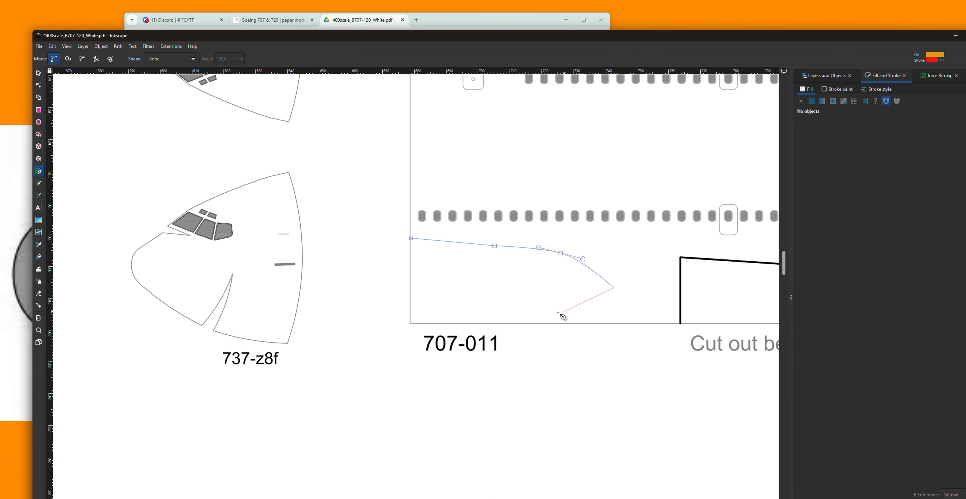
- Continue the path with straight segments back past the 707-011 label and close it at its starting point
{"action": "left_click", "coordinate": [544, 316]}
{"action": "left_click", "coordinate": [497, 301]}
{"action": "left_click", "coordinate": [393, 363]}
{"action": "left_click", "coordinate": [407, 266]}
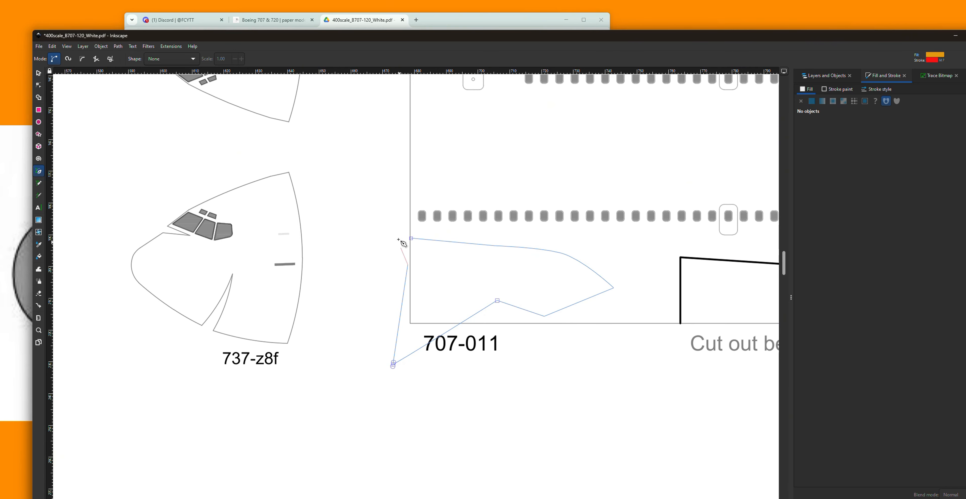
{"action": "left_click", "coordinate": [411, 239]}
- Bend three lower segments of the closed shape downward with the Node tool, forming a bulge, a long spike and a rounded lobe
{"action": "key", "text": "n"}
{"action": "left_click_drag", "start_coordinate": [452, 331], "coordinate": [484, 368]}
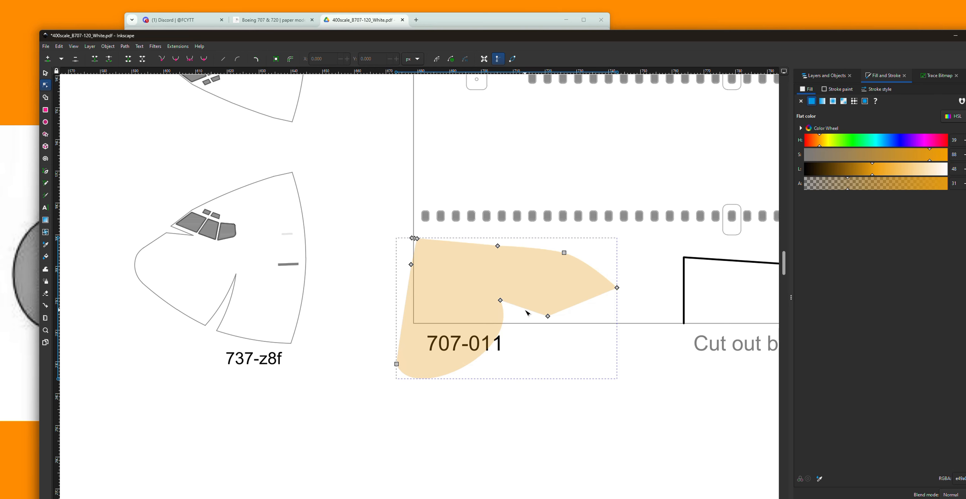
{"action": "left_click_drag", "start_coordinate": [518, 308], "coordinate": [567, 422]}
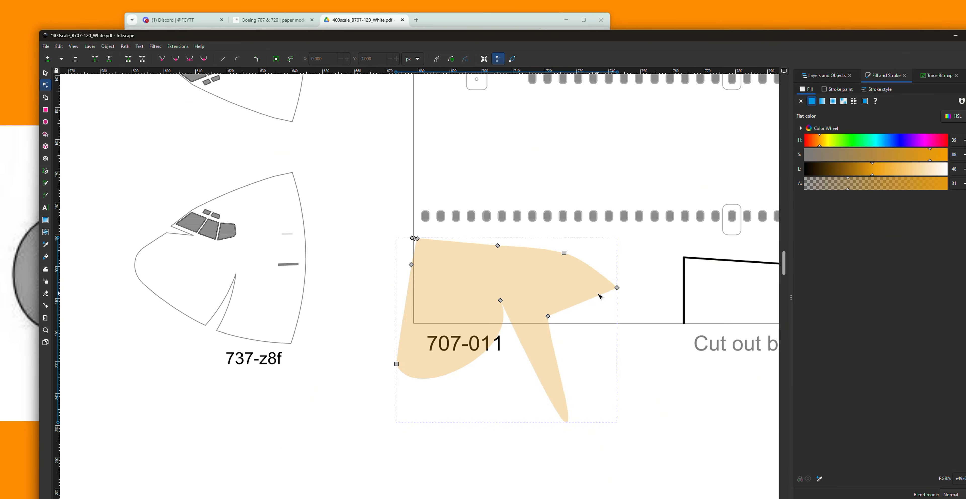
{"action": "left_click_drag", "start_coordinate": [599, 297], "coordinate": [607, 370]}
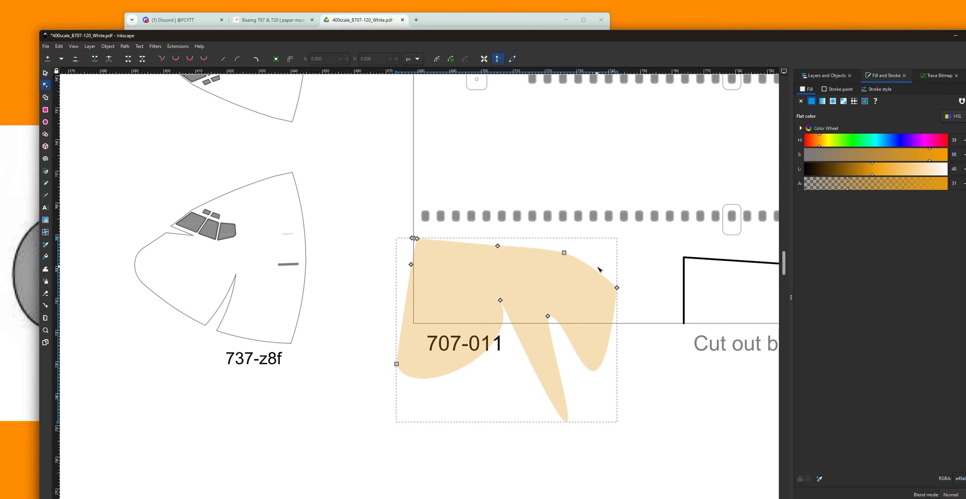
- Bend the closed shape's upper rear segment inward with the Node tool and delete the whole shape
{"action": "left_click_drag", "start_coordinate": [591, 275], "coordinate": [552, 270]}
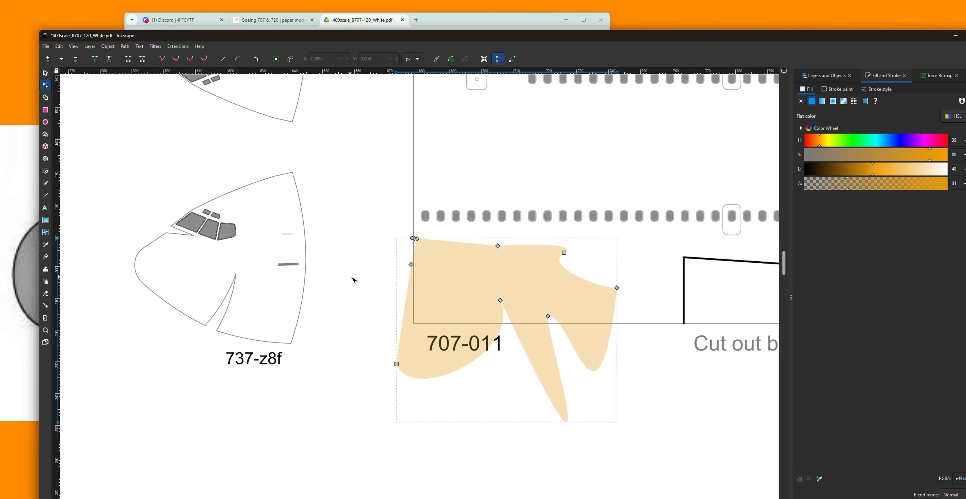
{"action": "left_click", "coordinate": [45, 77]}
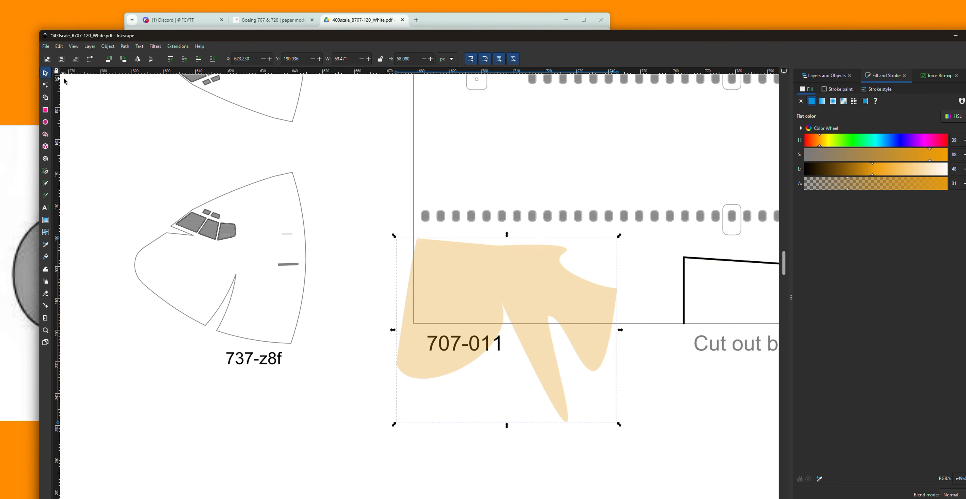
{"action": "key", "text": "Delete"}
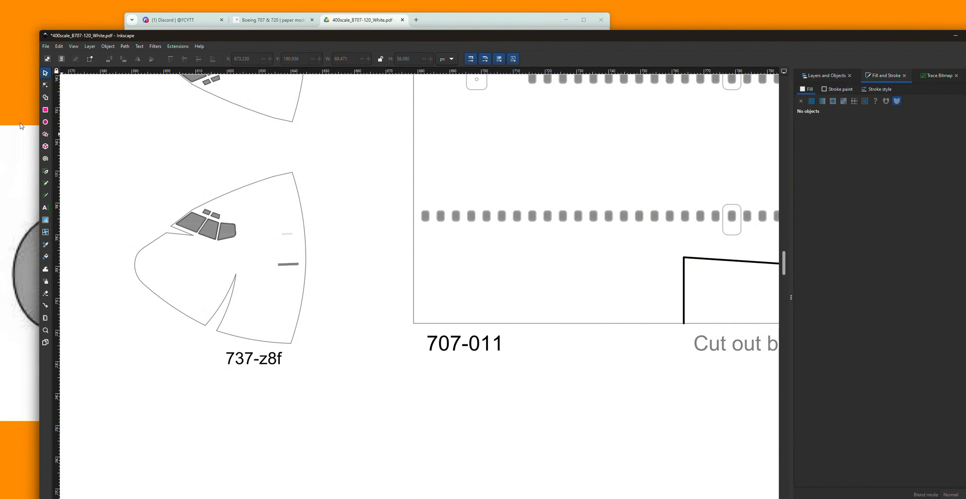
- Draw a freehand loop around the 707-011 label and a teardrop shape above it with the Pencil tool, removing each
{"action": "left_click", "coordinate": [47, 184]}
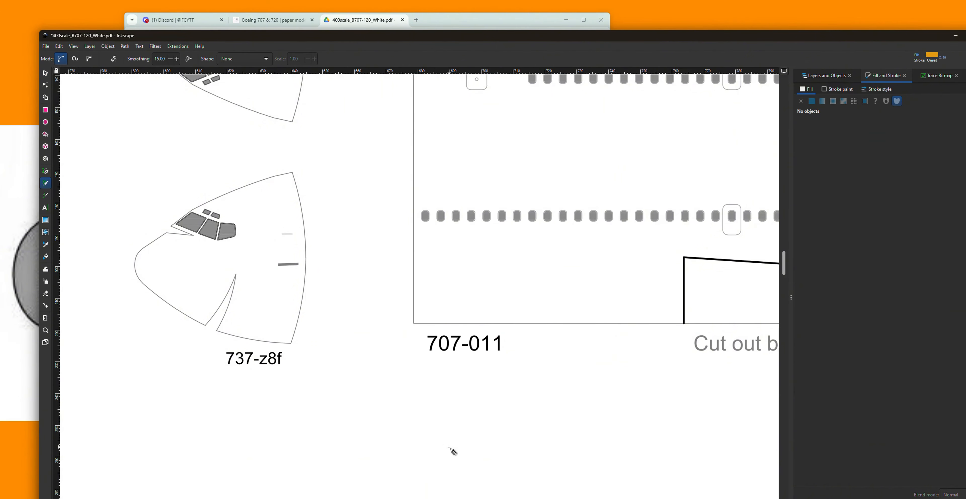
{"action": "mouse_move", "coordinate": [459, 301]}
{"action": "left_mouse_down"}
{"action": "mouse_move", "coordinate": [345, 388]}
{"action": "mouse_move", "coordinate": [483, 288]}
{"action": "mouse_move", "coordinate": [458, 302]}
{"action": "left_mouse_up"}
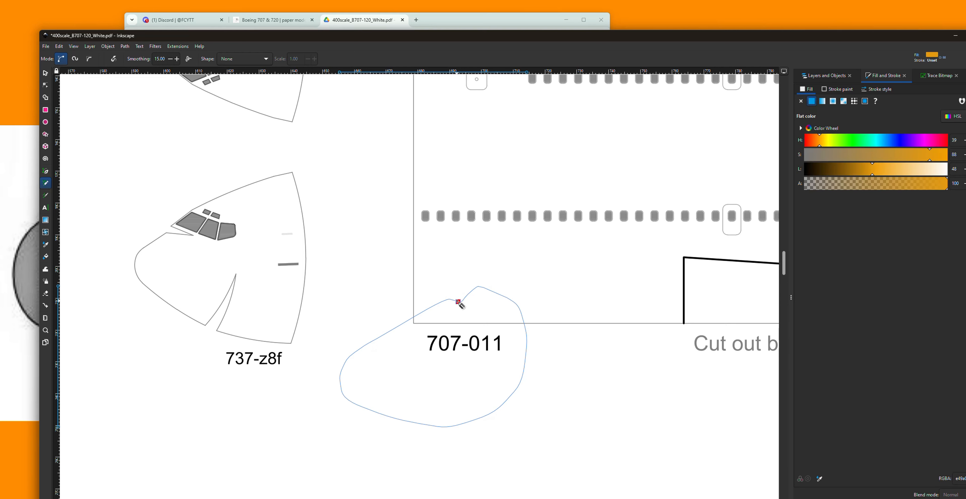
{"action": "key", "text": "Delete"}
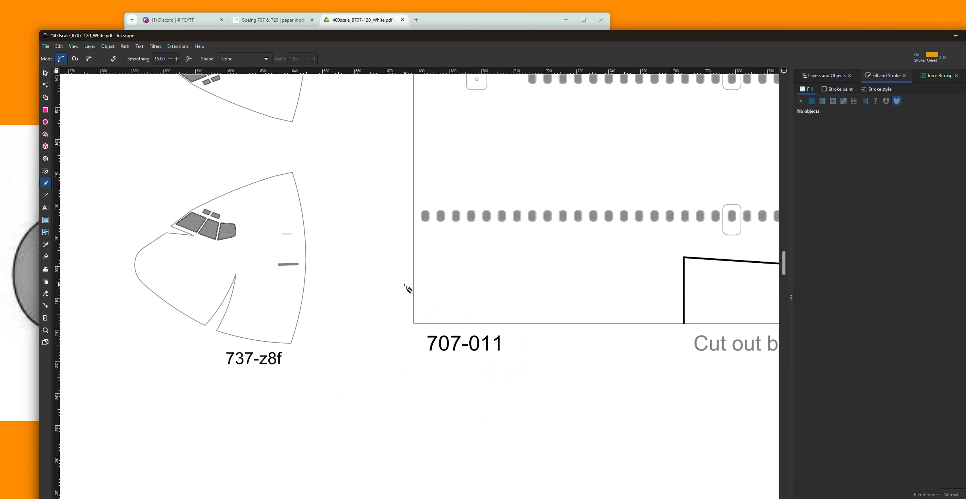
{"action": "mouse_move", "coordinate": [403, 284]}
{"action": "left_mouse_down"}
{"action": "mouse_move", "coordinate": [474, 300]}
{"action": "mouse_move", "coordinate": [516, 295]}
{"action": "mouse_move", "coordinate": [502, 258]}
{"action": "left_mouse_up"}
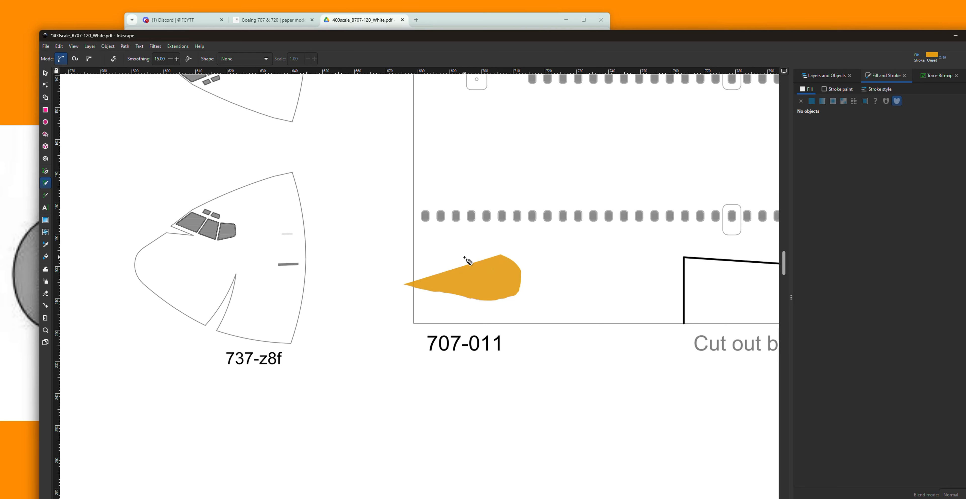
{"action": "key", "text": "ctrl+z"}
- Draw several short freehand pencil strokes between the nose piece and fuselage piece 707-011, undoing each one
{"action": "left_click_drag", "start_coordinate": [316, 228], "coordinate": [347, 239]}
{"action": "left_click_drag", "start_coordinate": [456, 261], "coordinate": [467, 262]}
{"action": "key", "text": "ctrl+z"}
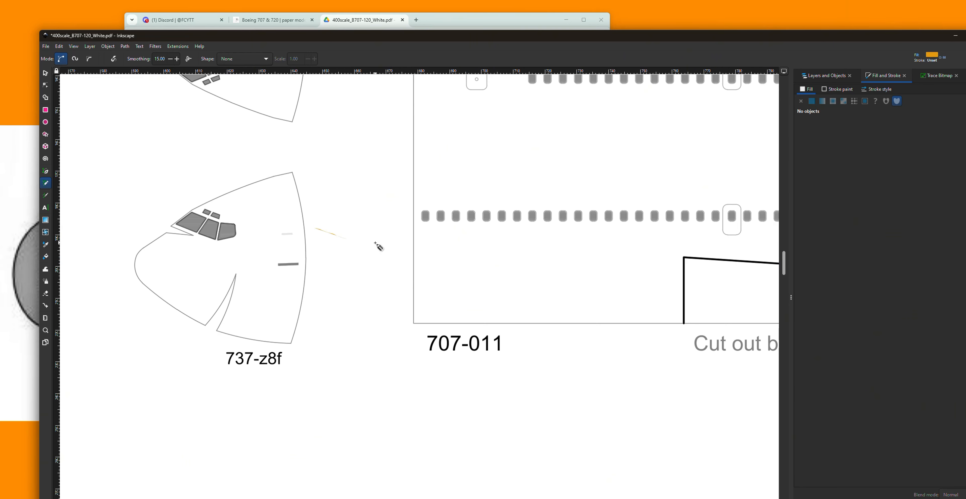
{"action": "left_click_drag", "start_coordinate": [396, 249], "coordinate": [475, 273]}
{"action": "key", "text": "ctrl+z"}
{"action": "left_click_drag", "start_coordinate": [409, 251], "coordinate": [448, 264]}
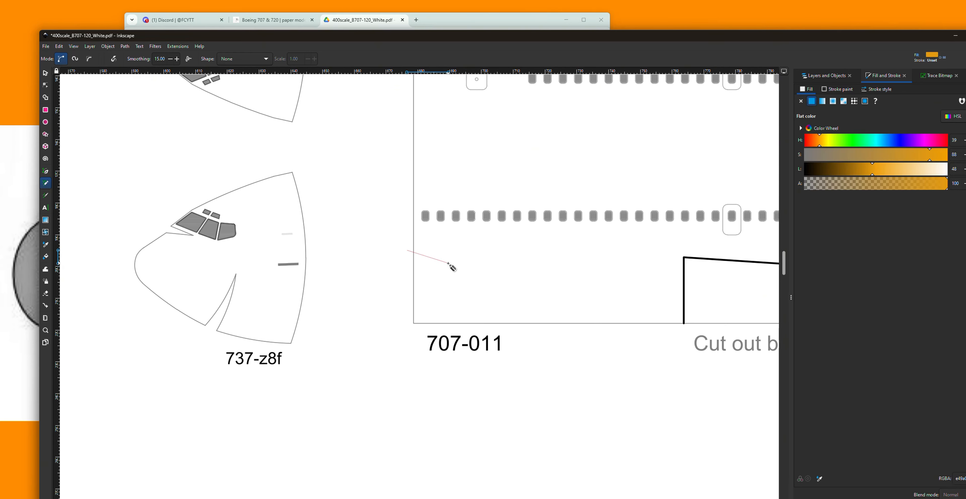
{"action": "key", "text": "ctrl+z"}
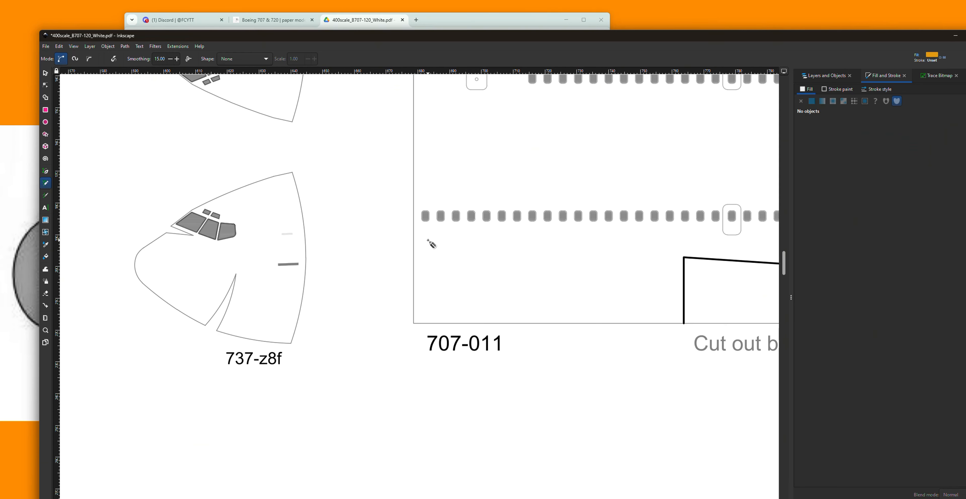
- Draw a short pencil line below the front windows of fuselage piece 707-011 and delete it
{"action": "left_click", "coordinate": [423, 258]}
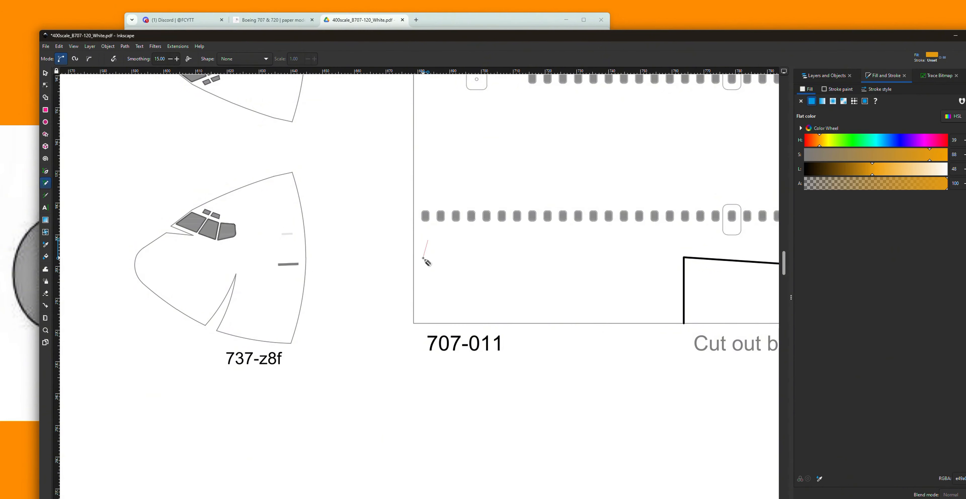
{"action": "left_click", "coordinate": [423, 258]}
{"action": "left_click", "coordinate": [437, 254]}
{"action": "key", "text": "Delete"}
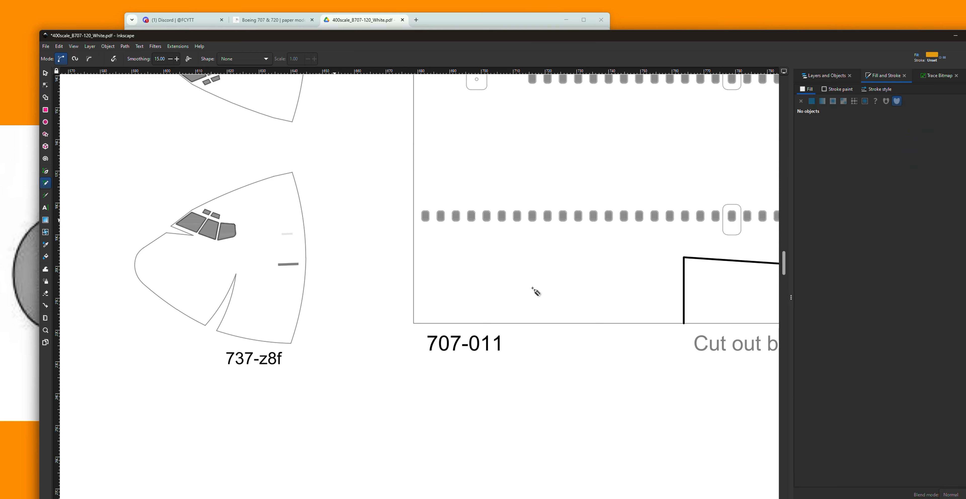
- Draw a large looping calligraphy stroke over piece 707-011 with the 4 mm Dip pen and undo it
{"action": "left_click", "coordinate": [45, 196]}
{"action": "mouse_move", "coordinate": [481, 225]}
{"action": "left_mouse_down"}
{"action": "mouse_move", "coordinate": [487, 311]}
{"action": "mouse_move", "coordinate": [529, 277]}
{"action": "mouse_move", "coordinate": [579, 309]}
{"action": "mouse_move", "coordinate": [711, 300]}
{"action": "mouse_move", "coordinate": [431, 263]}
{"action": "mouse_move", "coordinate": [373, 210]}
{"action": "left_mouse_up"}
{"action": "key", "text": "ctrl+z"}
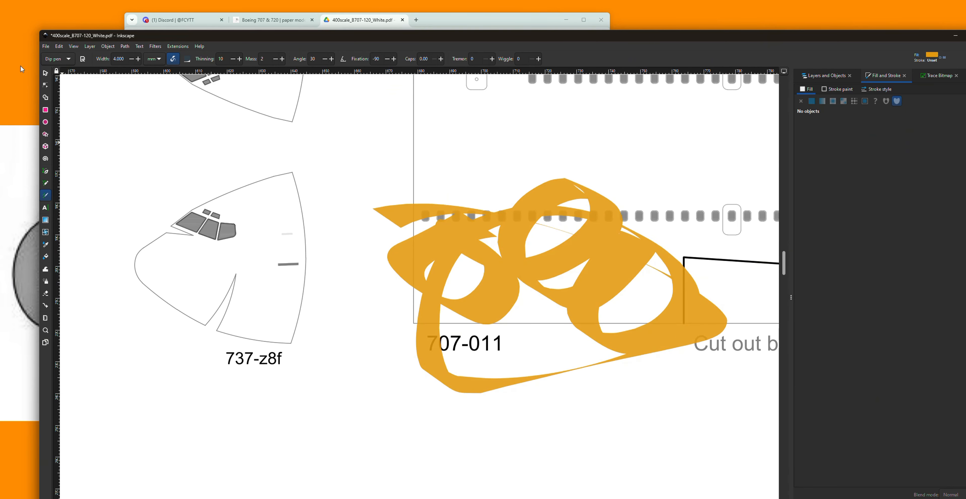
- Switch the calligraphy preset to Wiggly, draw test strokes across the nose and fuselage pieces, and undo them
{"action": "left_click", "coordinate": [58, 59]}
{"action": "left_click", "coordinate": [56, 81]}
{"action": "mouse_move", "coordinate": [233, 177]}
{"action": "left_mouse_down"}
{"action": "mouse_move", "coordinate": [359, 190]}
{"action": "mouse_move", "coordinate": [358, 211]}
{"action": "left_mouse_up"}
{"action": "key", "text": "ctrl+z"}
{"action": "key", "text": "ctrl+z"}
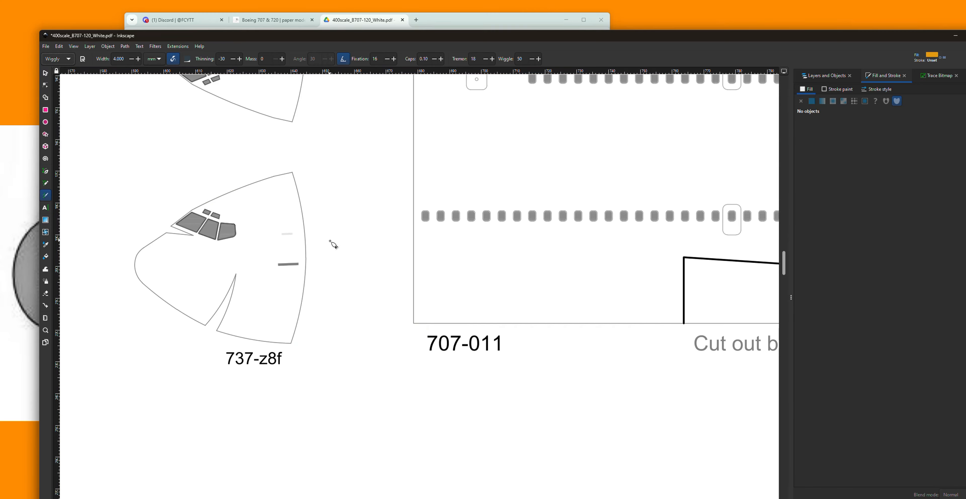
{"action": "left_click_drag", "start_coordinate": [332, 244], "coordinate": [468, 240]}
{"action": "key", "text": "ctrl+z"}
- Return the calligraphy preset to Dip pen and draw a test stroke from the nose piece up to the fuselage
{"action": "left_click", "coordinate": [58, 59]}
{"action": "left_click", "coordinate": [57, 70]}
{"action": "mouse_move", "coordinate": [263, 263]}
{"action": "left_mouse_down"}
{"action": "mouse_move", "coordinate": [441, 200]}
{"action": "mouse_move", "coordinate": [417, 161]}
{"action": "left_mouse_up"}
- Activate the Text tool in the blank area below the nose piece and set the font to Javanese Text
{"action": "scroll", "coordinate": [417, 161], "scroll_direction": "down", "scroll_amount": 5}
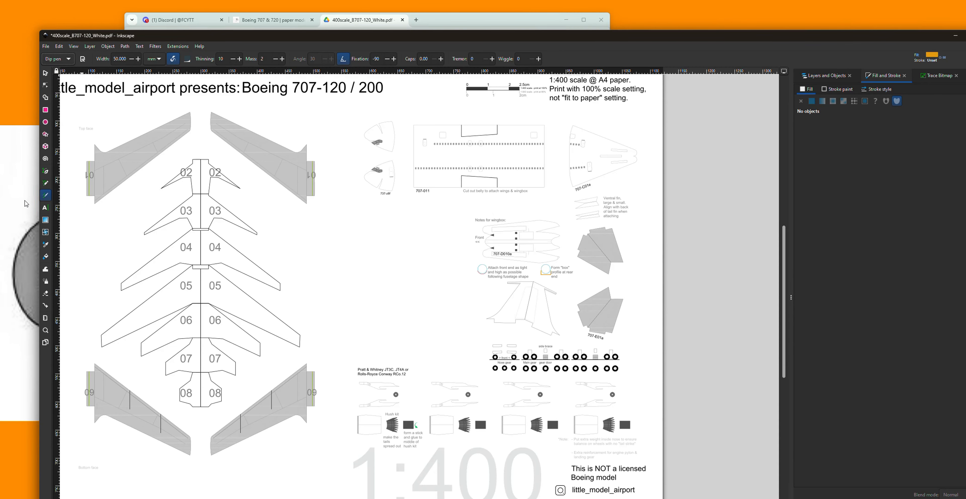
{"action": "left_click", "coordinate": [47, 206]}
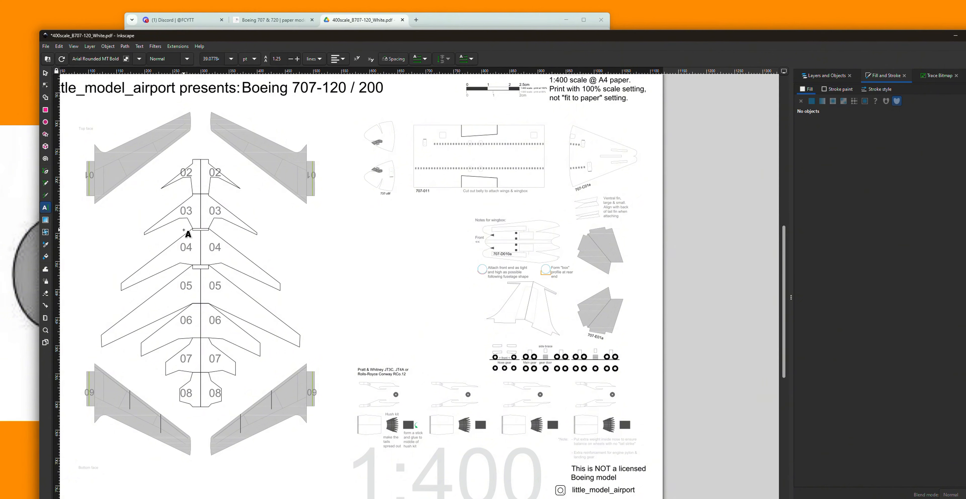
{"action": "scroll", "coordinate": [187, 231], "scroll_direction": "up", "scroll_amount": 2}
{"action": "left_click", "coordinate": [634, 309]}
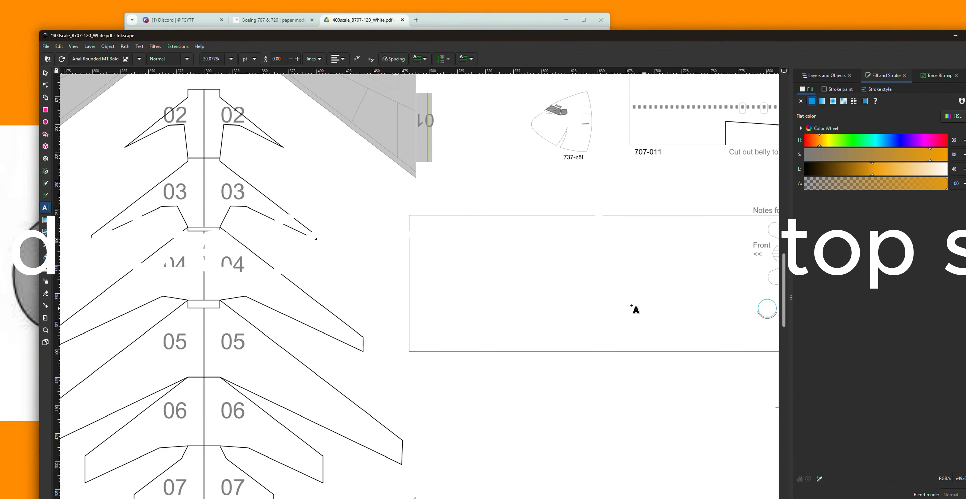
{"action": "left_click", "coordinate": [397, 244]}
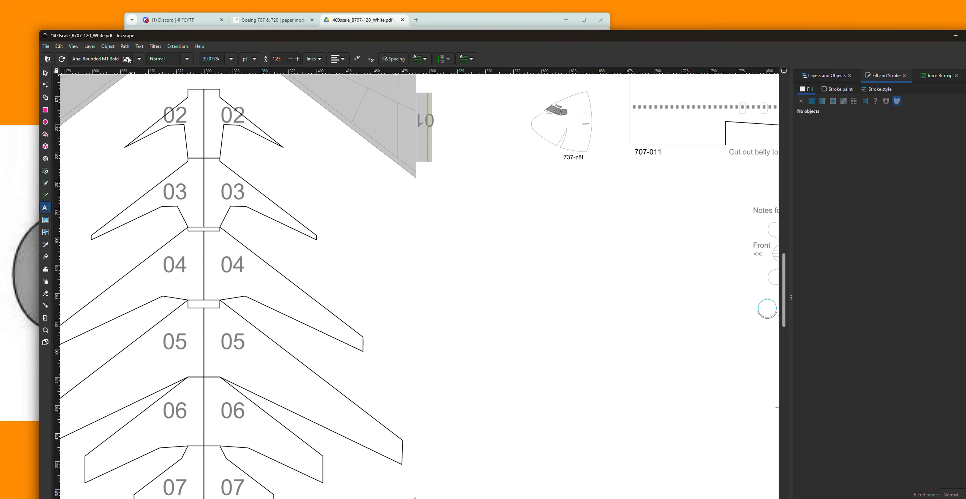
{"action": "left_click", "coordinate": [139, 60]}
{"action": "scroll", "coordinate": [108, 176], "scroll_direction": "down", "scroll_amount": 10}
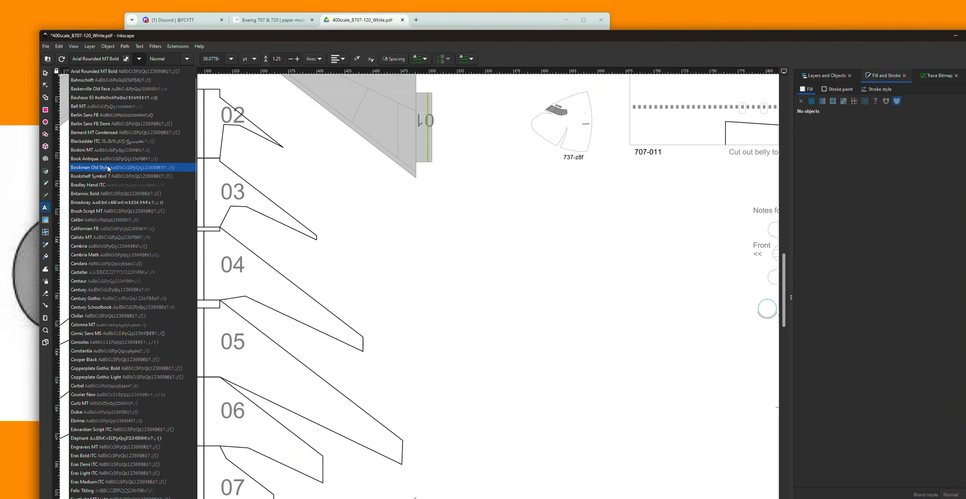
{"action": "scroll", "coordinate": [107, 177], "scroll_direction": "down", "scroll_amount": 5}
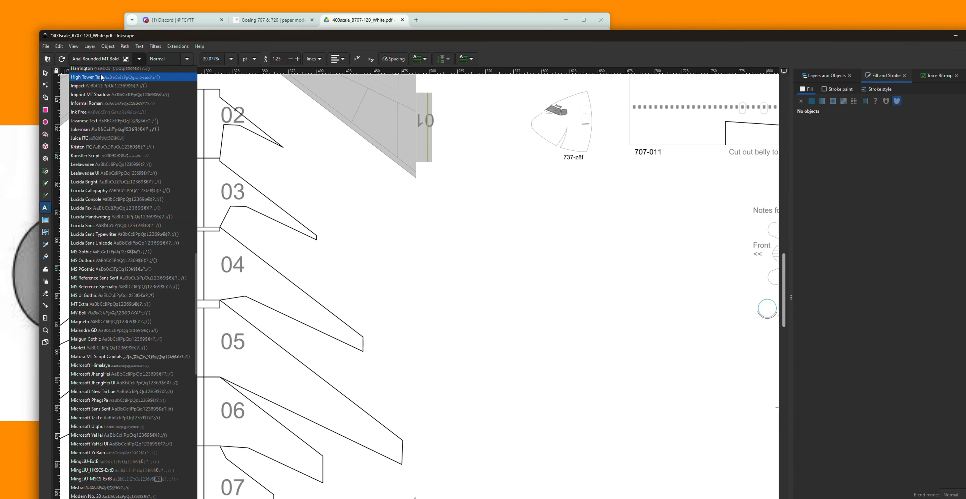
{"action": "left_click", "coordinate": [97, 121]}
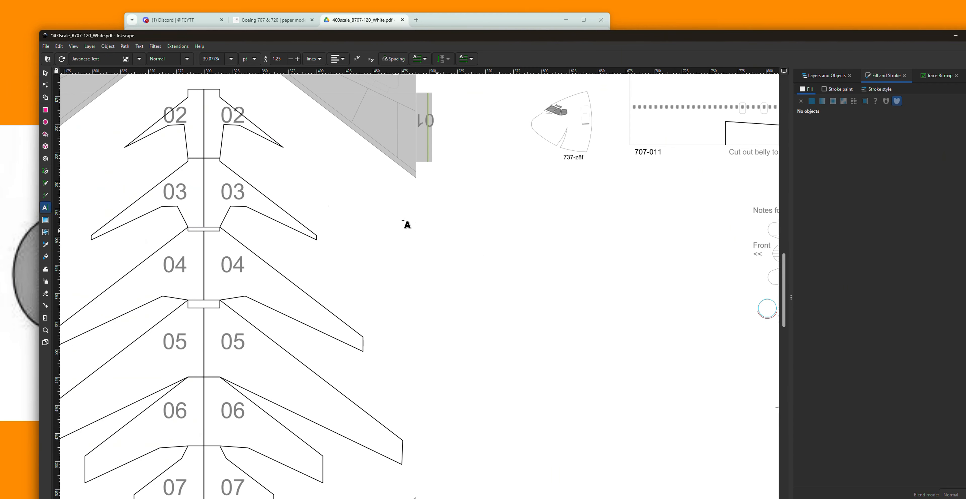
- Add the sample text "rygrehytjht" in the blank area below the nose piece and choose a font size of 6
{"action": "left_click", "coordinate": [418, 288]}
{"action": "type", "text": "rygrehytjht"}
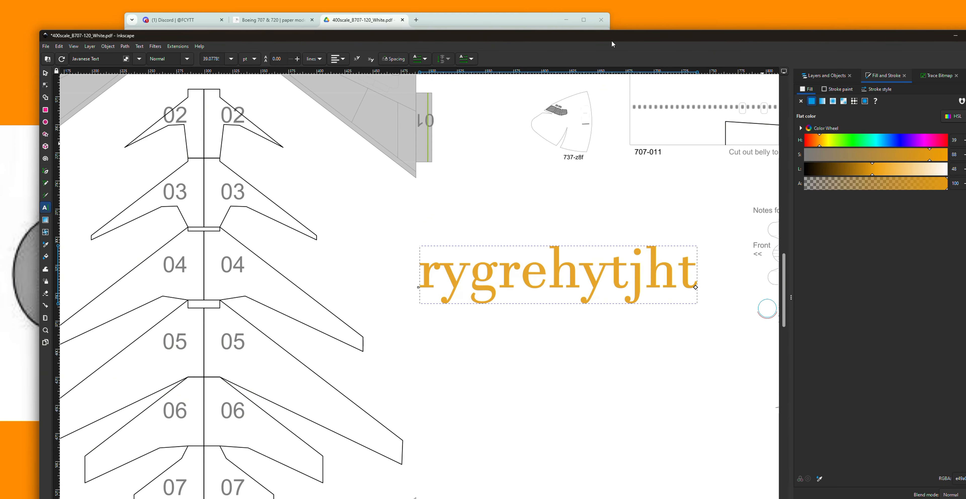
{"action": "left_click", "coordinate": [231, 59]}
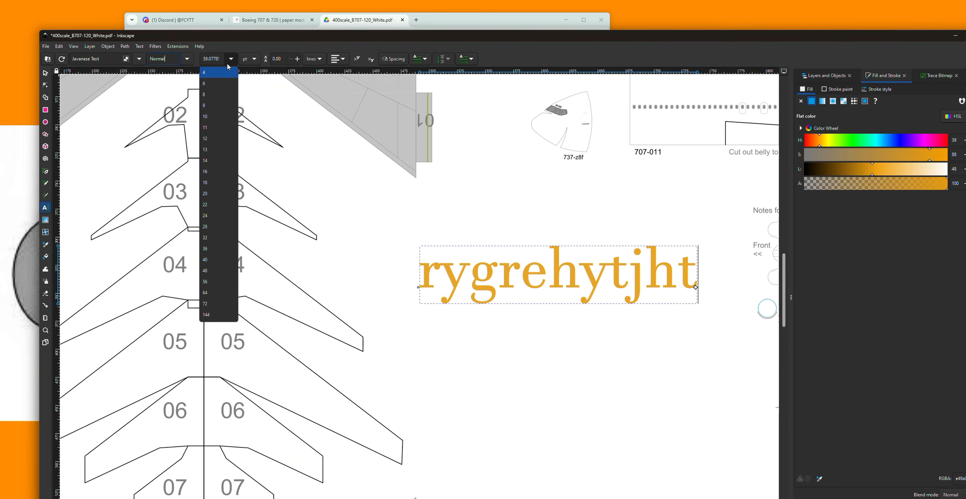
{"action": "left_click", "coordinate": [210, 81]}
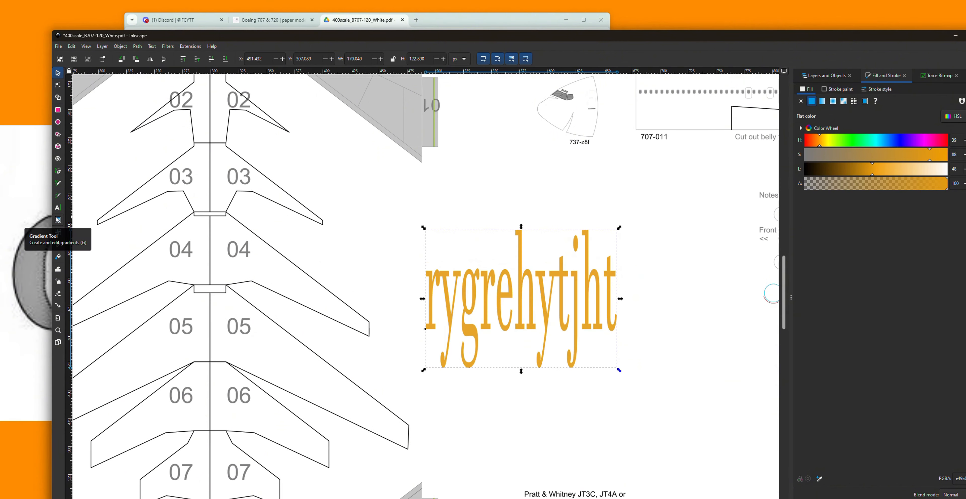
- Append "ddd" to the sample text and open its alignment and line-spacing unit options
{"action": "left_click", "coordinate": [58, 208]}
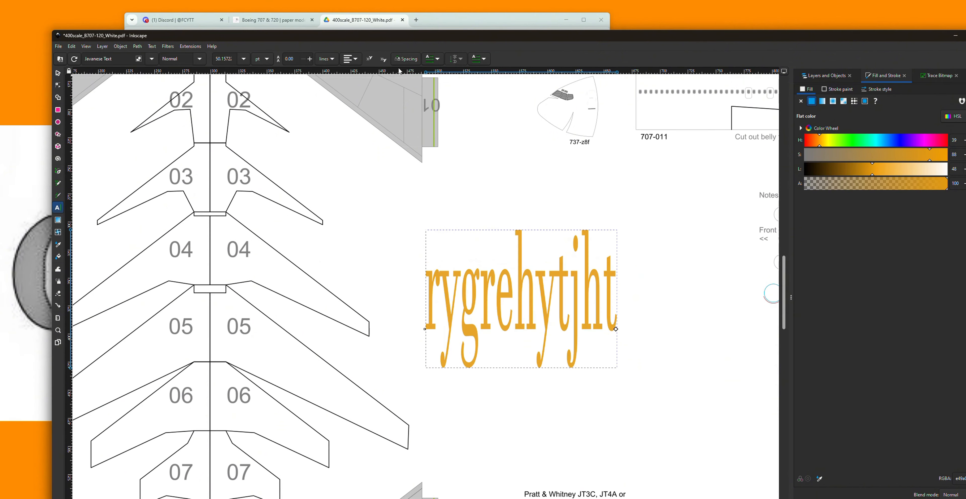
{"action": "type", "text": "ddd"}
{"action": "left_click", "coordinate": [350, 59]}
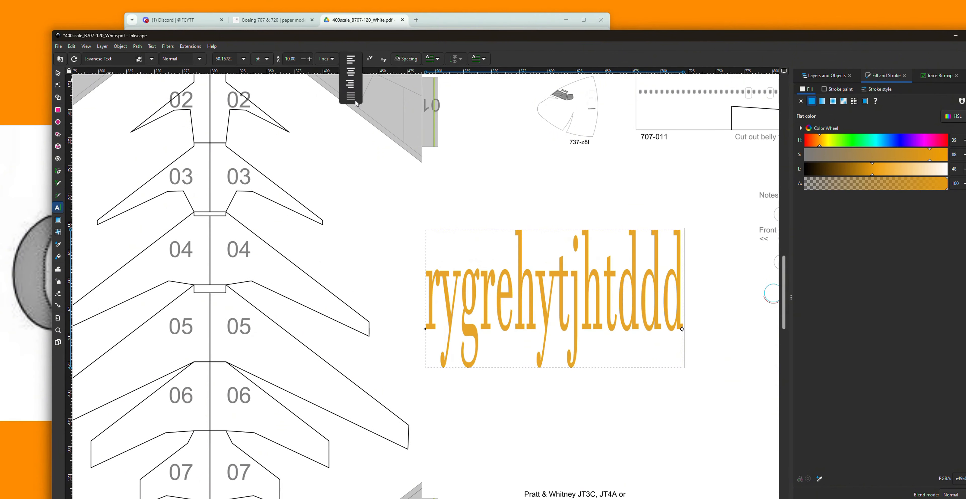
{"action": "left_click", "coordinate": [326, 59]}
{"action": "left_click", "coordinate": [326, 64]}
- Make the sample text superscript and increase the spacing between its letters
{"action": "left_click", "coordinate": [370, 64]}
{"action": "left_click", "coordinate": [401, 66]}
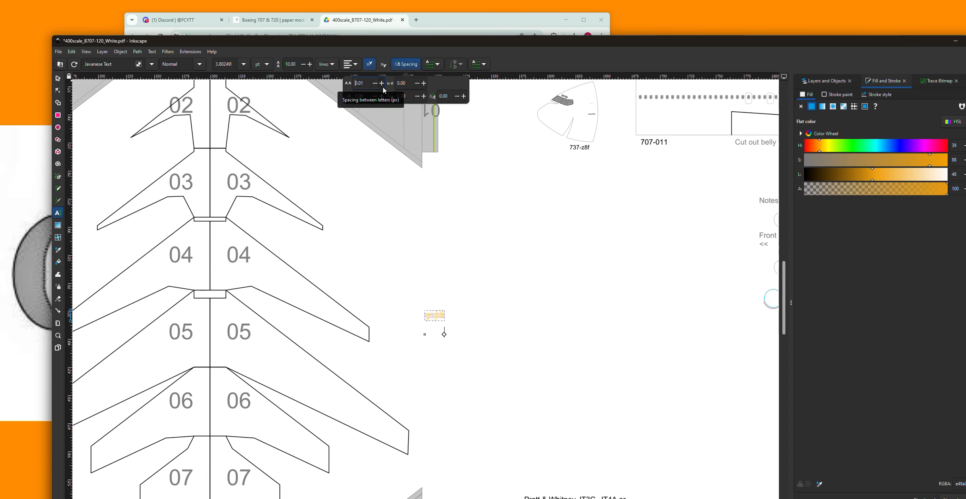
{"action": "left_click", "coordinate": [383, 84]}
{"action": "left_click", "coordinate": [324, 154]}
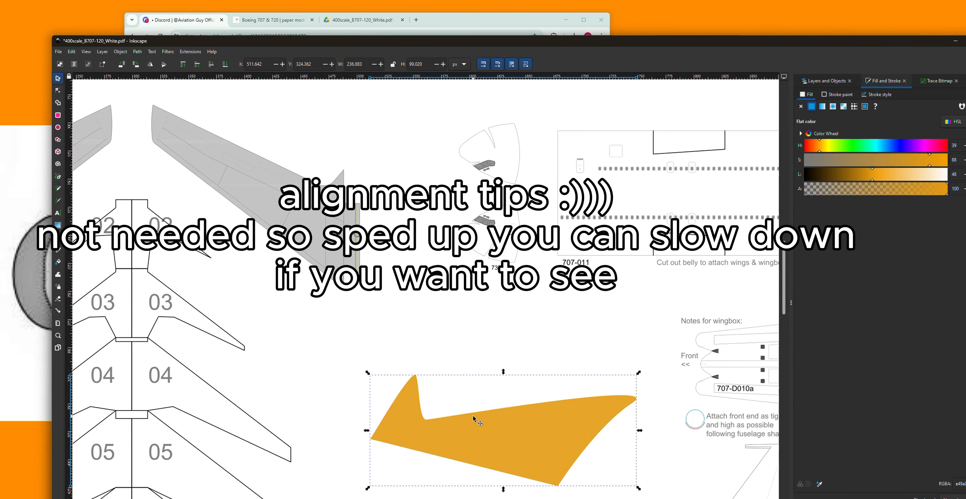
- Delete the curved orange shape and draw a closed four-sided Bezier shape between the lower corners of nose 737-z8f and fuselage 707-011
{"action": "key", "text": "Delete"}
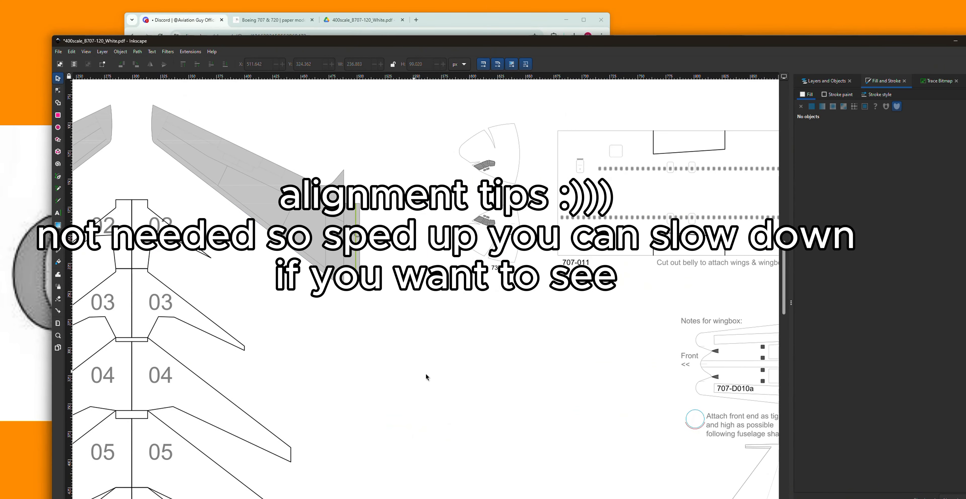
{"action": "scroll", "coordinate": [426, 376], "scroll_direction": "down", "scroll_amount": 1}
{"action": "scroll", "coordinate": [490, 282], "scroll_direction": "up", "scroll_amount": 3}
{"action": "left_click", "coordinate": [58, 176]}
{"action": "left_click", "coordinate": [490, 323]}
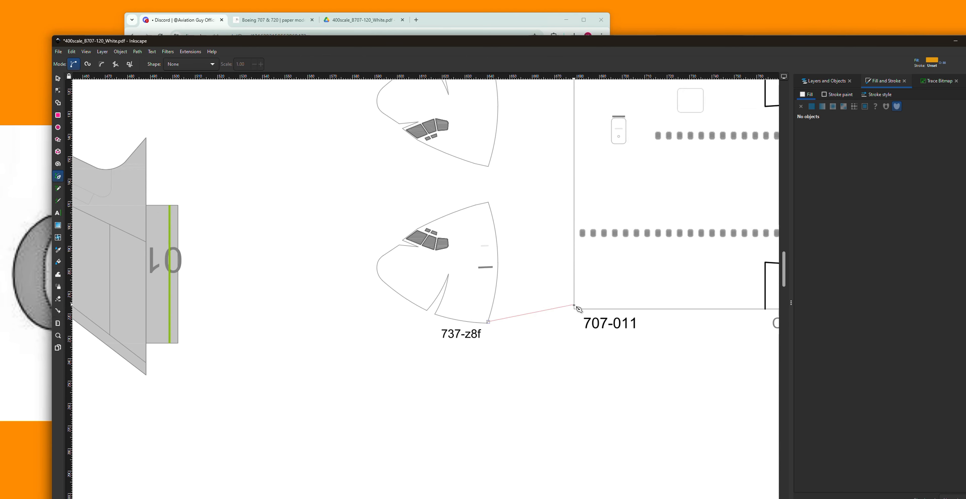
{"action": "left_click", "coordinate": [574, 310]}
{"action": "left_click", "coordinate": [572, 342]}
{"action": "left_click", "coordinate": [511, 338]}
{"action": "left_click", "coordinate": [488, 322]}
- Select the lower nose piece with its 737-z8f label and move it against the front edge of fuselage piece 707-011
{"action": "left_click", "coordinate": [58, 78]}
{"action": "left_click_drag", "start_coordinate": [320, 166], "coordinate": [503, 340]}
{"action": "left_click", "coordinate": [463, 307]}
{"action": "scroll", "coordinate": [422, 234], "scroll_direction": "up", "scroll_amount": 2}
{"action": "left_click_drag", "start_coordinate": [538, 270], "coordinate": [311, 410]}
{"action": "left_click_drag", "start_coordinate": [443, 335], "coordinate": [529, 322]}
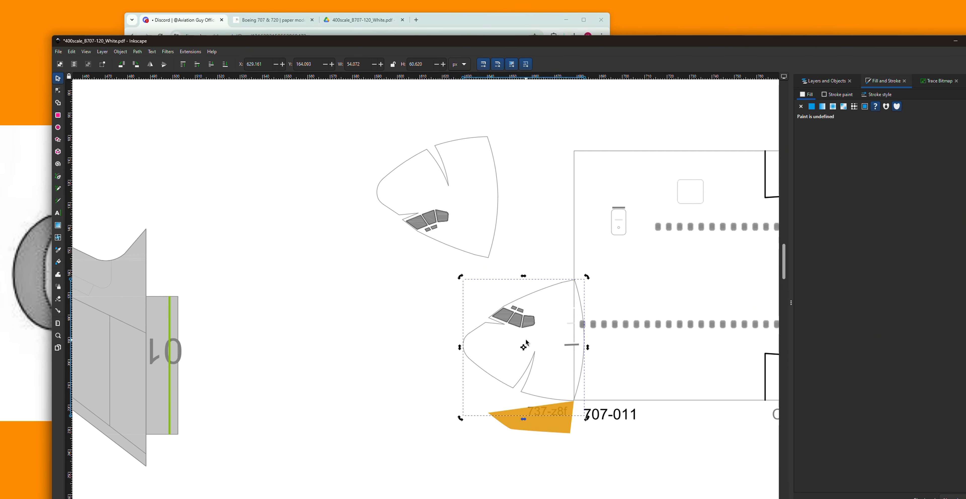
- Rotate the nose piece counterclockwise about its lower rear corner until its lower rear edge follows the fuselage's front edge
{"action": "left_click_drag", "start_coordinate": [574, 400], "coordinate": [574, 400]}
{"action": "left_click", "coordinate": [584, 287]}
{"action": "left_click", "coordinate": [532, 327]}
{"action": "left_click", "coordinate": [532, 326]}
{"action": "left_click_drag", "start_coordinate": [587, 277], "coordinate": [559, 283]}
{"action": "left_click_drag", "start_coordinate": [580, 469], "coordinate": [584, 446]}
- Draw a closed four-point Bezier shape over the lower rear part of the nose piece, ending at the fuselage corner
{"action": "scroll", "coordinate": [576, 394], "scroll_direction": "up", "scroll_amount": 4}
{"action": "key", "text": "b"}
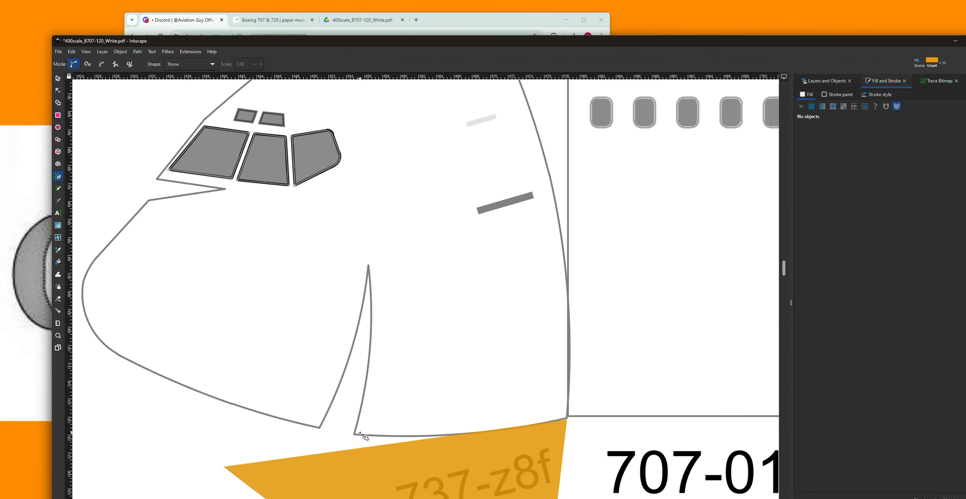
{"action": "left_click", "coordinate": [363, 434]}
{"action": "left_click", "coordinate": [518, 287]}
{"action": "left_click", "coordinate": [568, 300]}
{"action": "left_click", "coordinate": [568, 416]}
{"action": "left_click", "coordinate": [364, 435]}
- Bend the new shape's bottom and rear segments with the Node tool to follow the nose piece's outline
{"action": "key", "text": "n"}
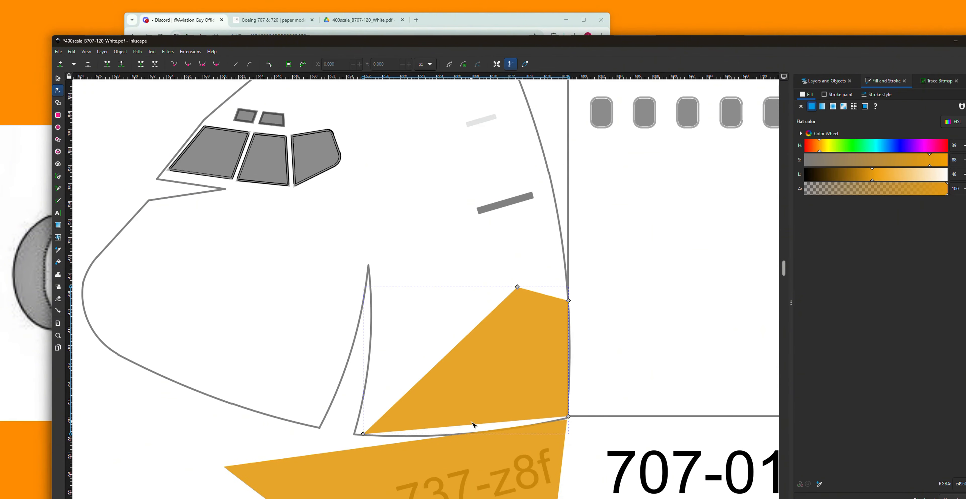
{"action": "left_click_drag", "start_coordinate": [568, 364], "coordinate": [571, 384]}
{"action": "left_click", "coordinate": [596, 322]}
- Draw a closed triangular Bezier shape at fuselage piece 707-011's lower front corner, meeting the nose piece's orange patch along the front edge
{"action": "key", "text": "b"}
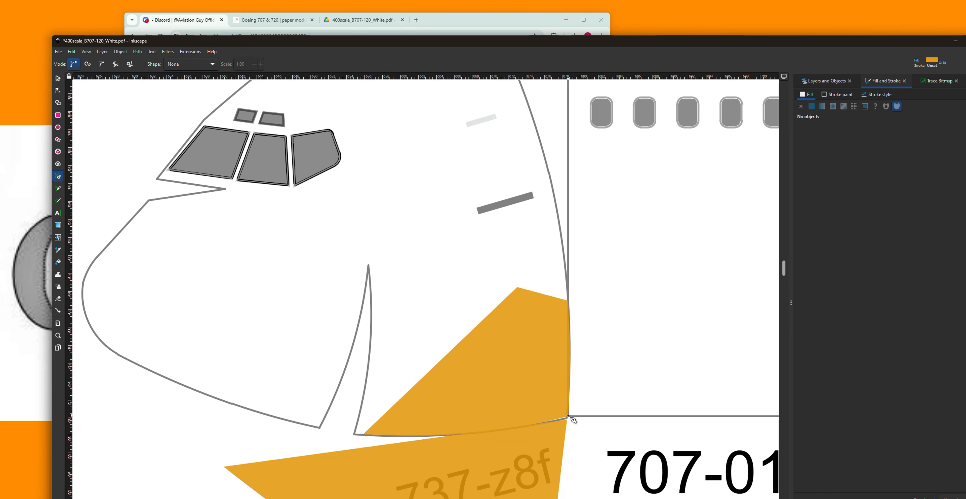
{"action": "left_click", "coordinate": [568, 417]}
{"action": "left_click", "coordinate": [741, 416]}
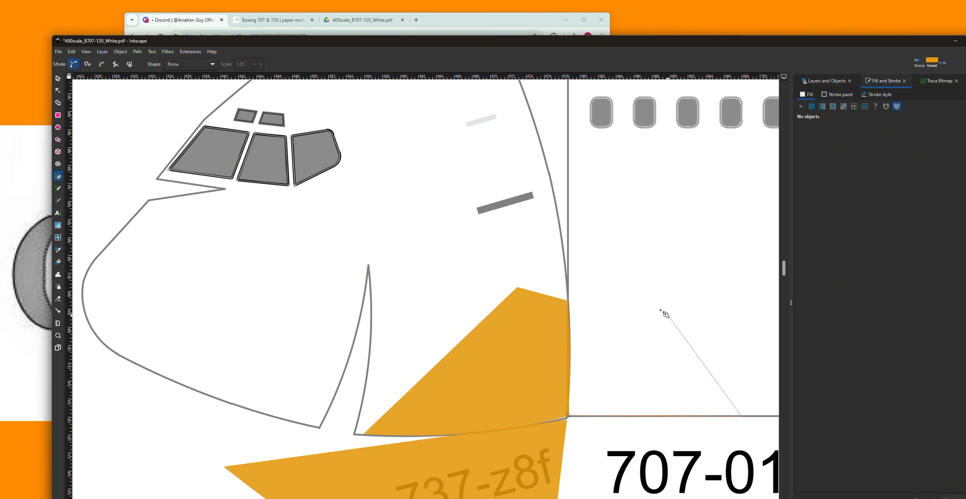
{"action": "left_click", "coordinate": [568, 299]}
{"action": "left_click", "coordinate": [568, 416]}
{"action": "scroll", "coordinate": [571, 415], "scroll_direction": "down", "scroll_amount": 5}
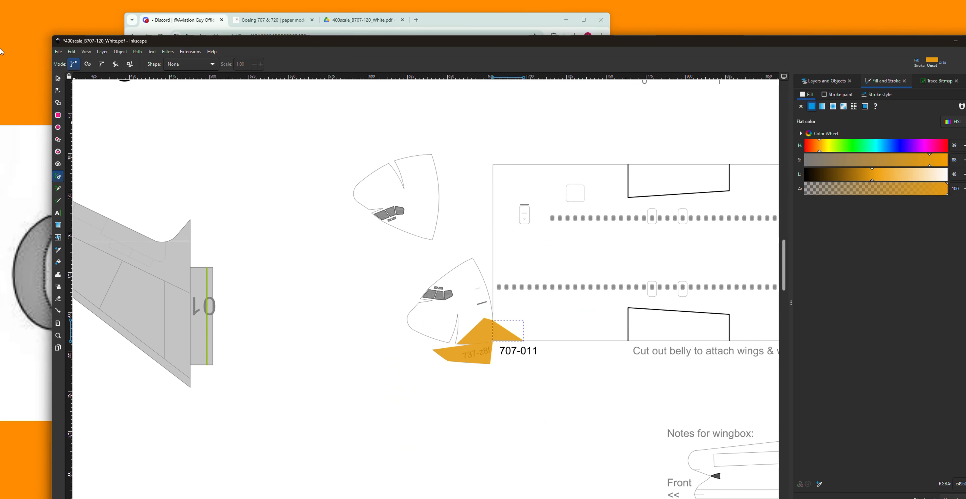
- Select the lower nose piece with its windows, label and orange patch and move it down and away from the fuselage
{"action": "key", "text": "s"}
{"action": "left_click_drag", "start_coordinate": [494, 348], "coordinate": [494, 350]}
{"action": "left_click_drag", "start_coordinate": [368, 229], "coordinate": [504, 364]}
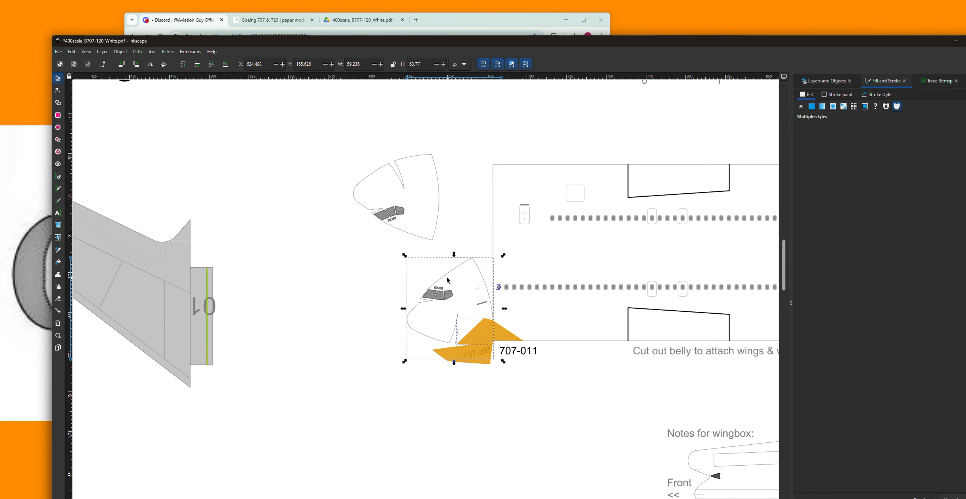
{"action": "left_click_drag", "start_coordinate": [392, 247], "coordinate": [496, 361]}
{"action": "left_click_drag", "start_coordinate": [365, 240], "coordinate": [496, 362]}
{"action": "scroll", "coordinate": [494, 360], "scroll_direction": "up", "scroll_amount": 2}
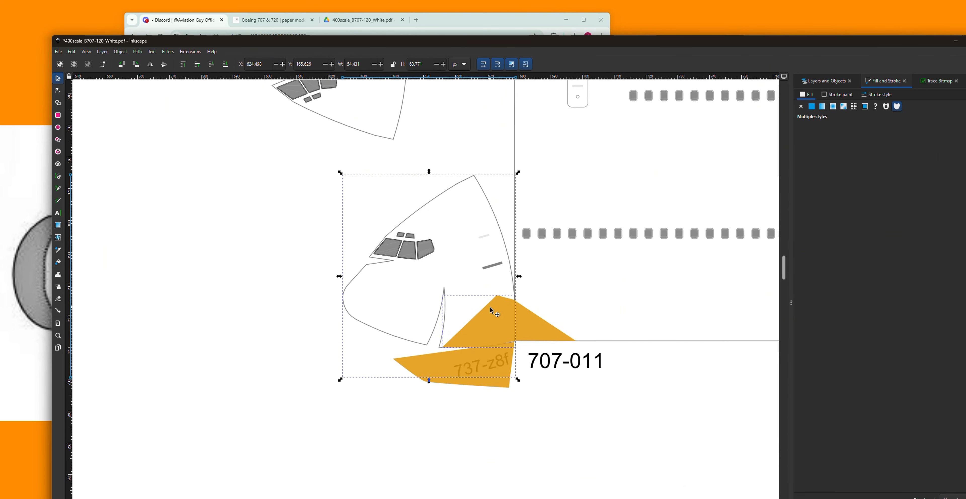
{"action": "left_click_drag", "start_coordinate": [488, 320], "coordinate": [396, 359]}
- Rotate the nose piece and its orange patch clockwise until the 737-z8f label is level again, undoing the last surplus adjustment
{"action": "left_click_drag", "start_coordinate": [228, 189], "coordinate": [401, 411]}
{"action": "left_click", "coordinate": [222, 189]}
{"action": "left_click_drag", "start_coordinate": [222, 188], "coordinate": [250, 193]}
{"action": "left_click_drag", "start_coordinate": [370, 367], "coordinate": [382, 355]}
{"action": "left_click_drag", "start_coordinate": [406, 389], "coordinate": [392, 387]}
{"action": "key", "text": "ctrl+z"}
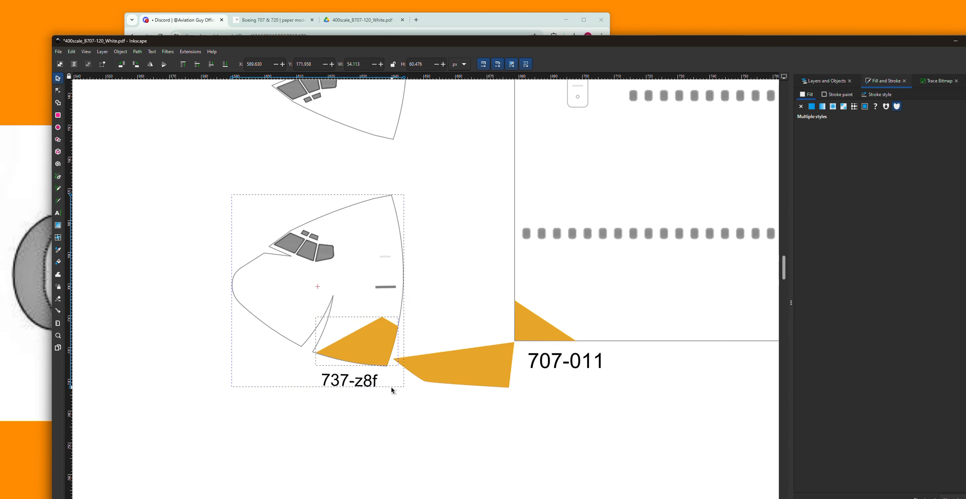
- Rotate and move the orange patch to fit the nose piece's lower rear edge
{"action": "left_click_drag", "start_coordinate": [385, 351], "coordinate": [395, 343]}
{"action": "left_click", "coordinate": [394, 343]}
{"action": "left_click_drag", "start_coordinate": [414, 380], "coordinate": [422, 370]}
{"action": "left_click_drag", "start_coordinate": [395, 339], "coordinate": [388, 354]}
- Delete the leftover orange four-point shape between the nose piece and the fuselage
{"action": "left_click", "coordinate": [437, 330]}
{"action": "left_click", "coordinate": [451, 360]}
{"action": "key", "text": "Delete"}
{"action": "scroll", "coordinate": [485, 265], "scroll_direction": "down", "scroll_amount": 5}
{"action": "scroll", "coordinate": [486, 285], "scroll_direction": "down", "scroll_amount": 3}
{"action": "scroll", "coordinate": [418, 231], "scroll_direction": "down", "scroll_amount": 6}
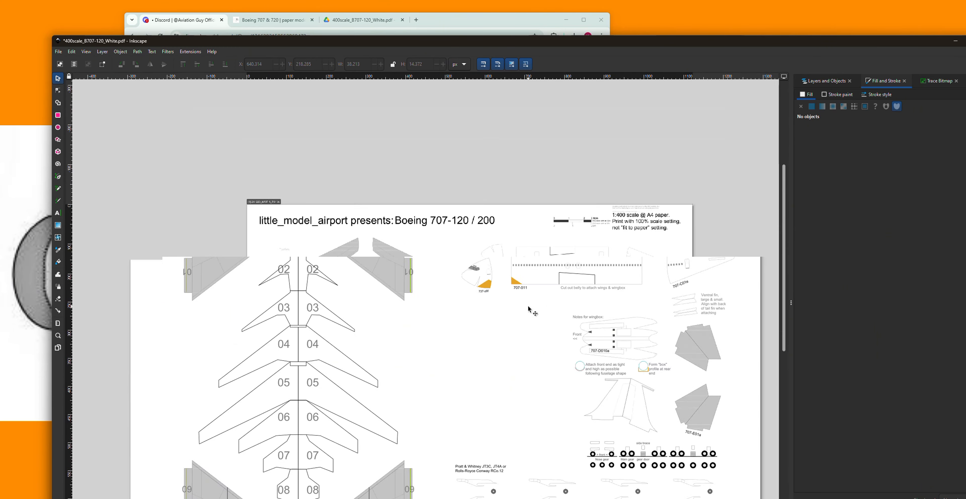
{"action": "scroll", "coordinate": [440, 359], "scroll_direction": "up", "scroll_amount": 6}
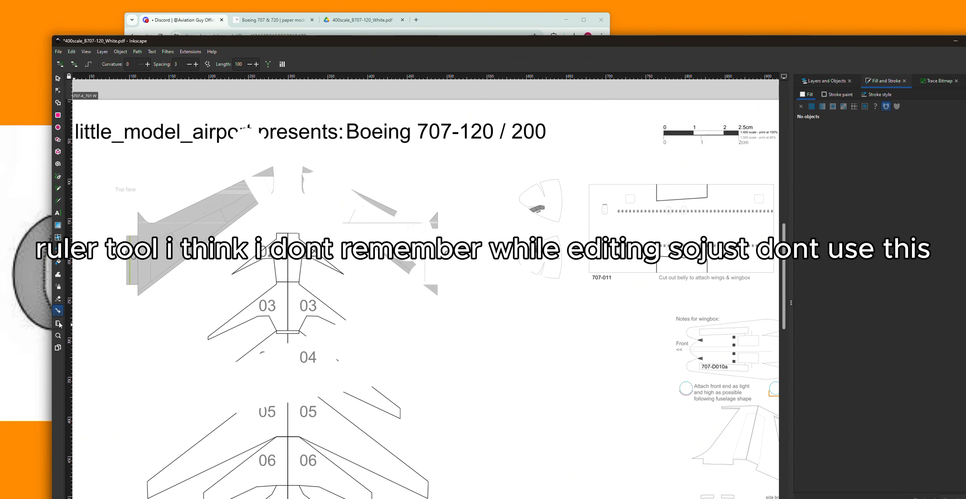
- Measure a slanted distance across former 04 to the blank area beside the formers
{"action": "left_click", "coordinate": [58, 324]}
{"action": "left_click_drag", "start_coordinate": [260, 362], "coordinate": [521, 393]}
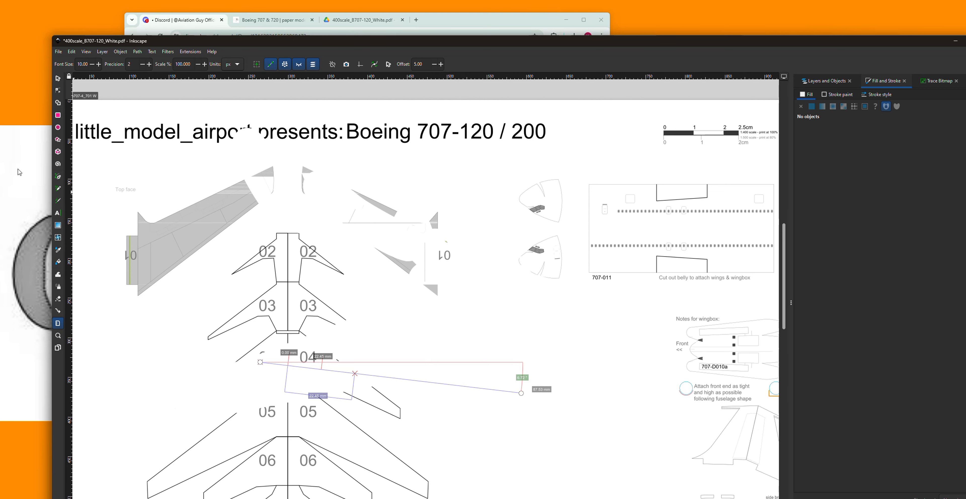
- Try a Pencil stroke and a Calligraphy stroke across the formers, undoing each one
{"action": "left_click", "coordinate": [58, 187]}
{"action": "mouse_move", "coordinate": [325, 336]}
{"action": "left_mouse_down"}
{"action": "mouse_move", "coordinate": [454, 376]}
{"action": "mouse_move", "coordinate": [397, 307]}
{"action": "left_mouse_up"}
{"action": "key", "text": "ctrl+z"}
{"action": "left_click", "coordinate": [58, 200]}
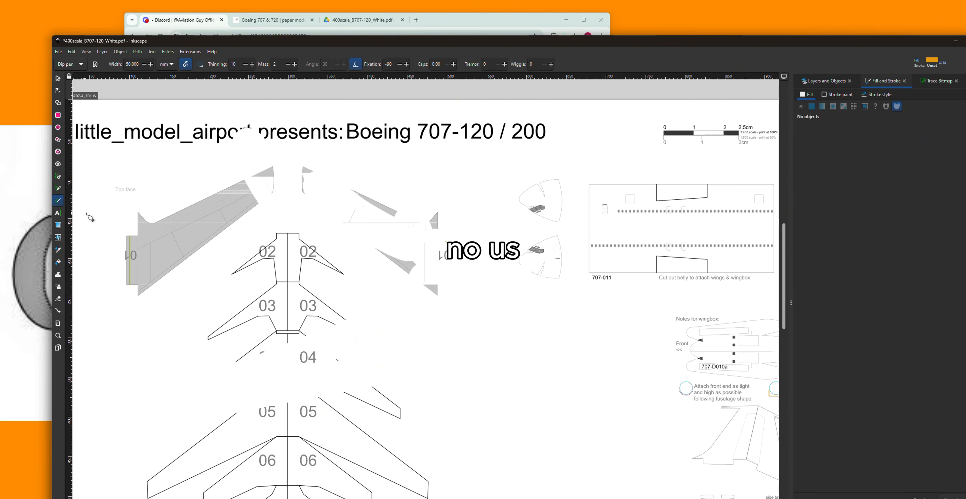
{"action": "mouse_move", "coordinate": [270, 333]}
{"action": "left_mouse_down"}
{"action": "mouse_move", "coordinate": [407, 357]}
{"action": "mouse_move", "coordinate": [499, 388]}
{"action": "mouse_move", "coordinate": [492, 320]}
{"action": "mouse_move", "coordinate": [399, 221]}
{"action": "left_mouse_up"}
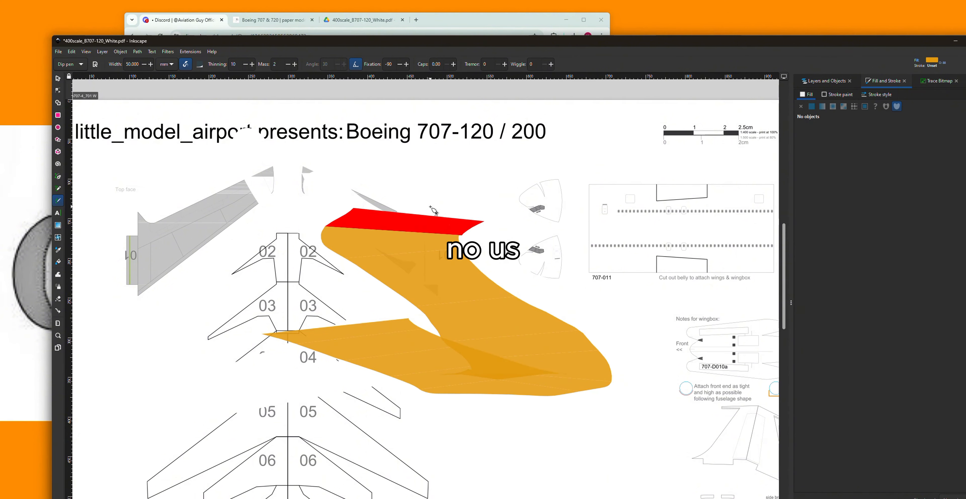
{"action": "key", "text": "ctrl+z"}
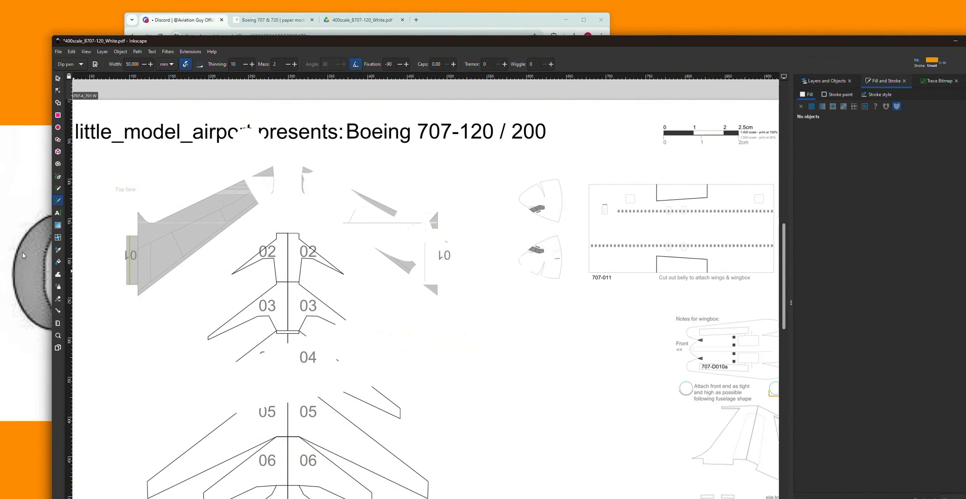
- Measure the distance across the former 03 pair
{"action": "left_click", "coordinate": [59, 323]}
{"action": "mouse_move", "coordinate": [326, 309]}
{"action": "left_mouse_down"}
{"action": "mouse_move", "coordinate": [399, 327]}
{"action": "mouse_move", "coordinate": [528, 332]}
{"action": "mouse_move", "coordinate": [522, 387]}
{"action": "mouse_move", "coordinate": [375, 416]}
{"action": "mouse_move", "coordinate": [270, 326]}
{"action": "mouse_move", "coordinate": [242, 244]}
{"action": "mouse_move", "coordinate": [198, 315]}
{"action": "left_mouse_up"}
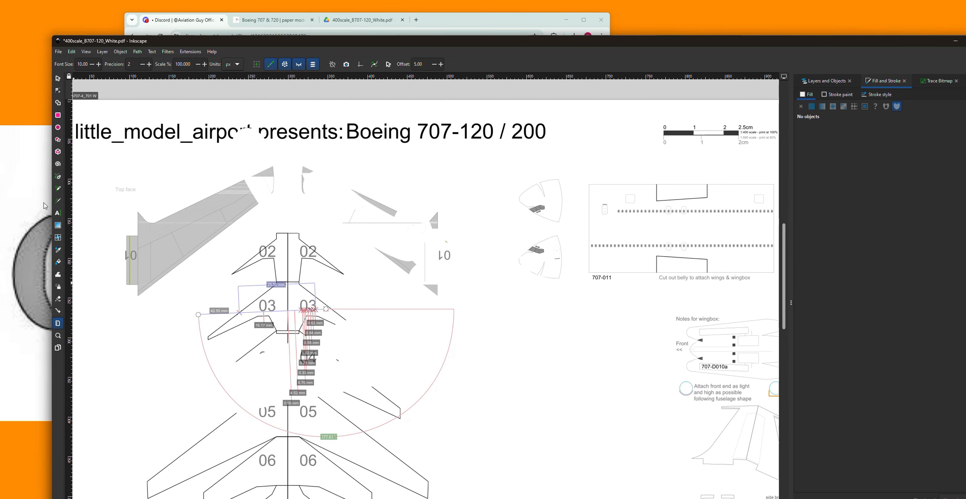
{"action": "left_click", "coordinate": [58, 176]}
{"action": "left_click_drag", "start_coordinate": [234, 324], "coordinate": [408, 361]}
{"action": "key", "text": "Escape"}
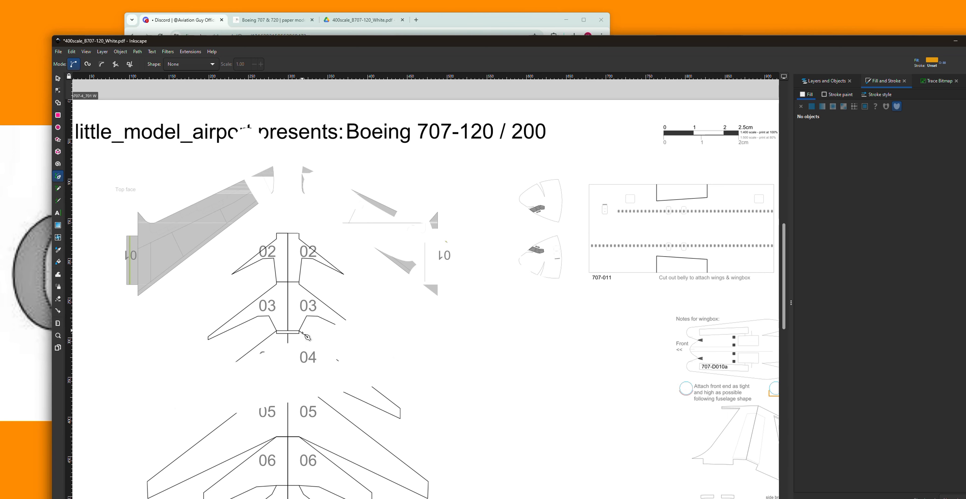
- Measure the slanted distance from beside former 03 down to the 06 label, dismissing the object options
{"action": "left_click", "coordinate": [57, 323]}
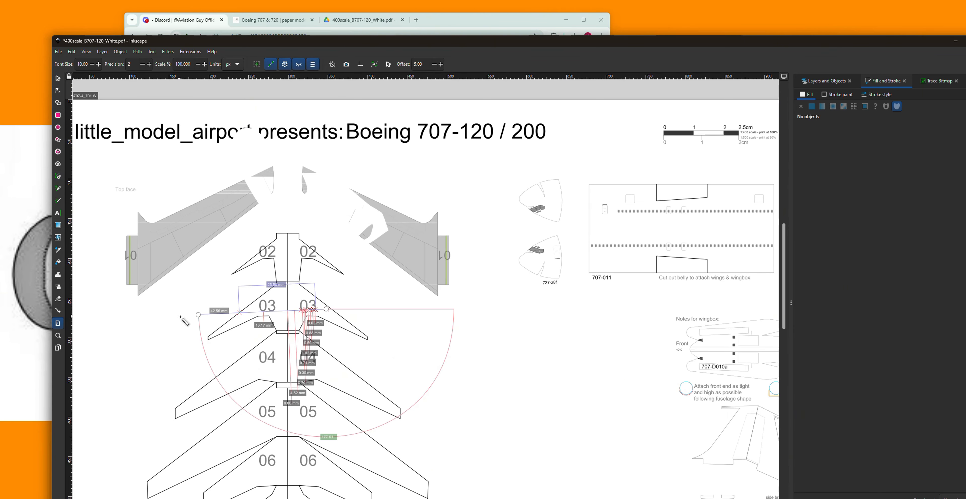
{"action": "left_click", "coordinate": [190, 320]}
{"action": "left_click_drag", "start_coordinate": [191, 320], "coordinate": [253, 464]}
{"action": "right_click", "coordinate": [253, 462]}
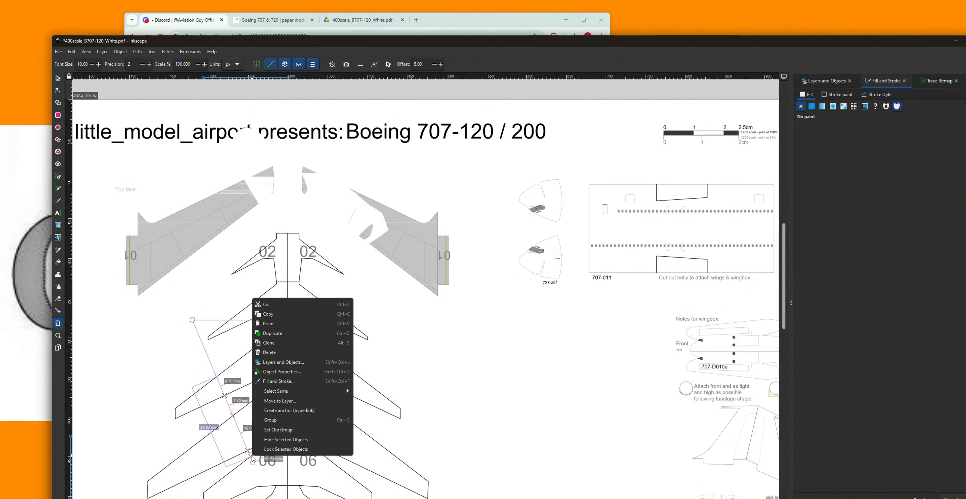
{"action": "left_click", "coordinate": [227, 446]}
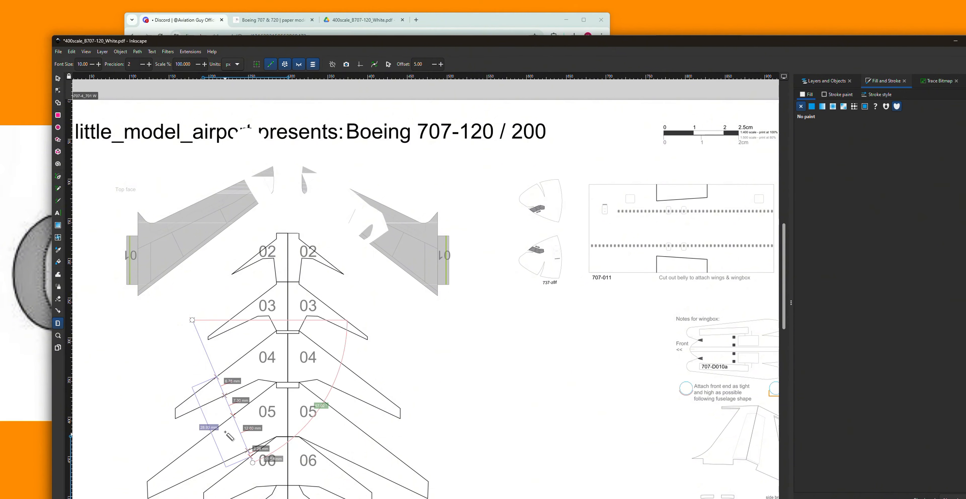
{"action": "left_click_drag", "start_coordinate": [102, 342], "coordinate": [79, 324]}
- View and close the Dropper Tool preferences, and try the Zoom tool by zooming the page out and back in
{"action": "double_click", "coordinate": [57, 249]}
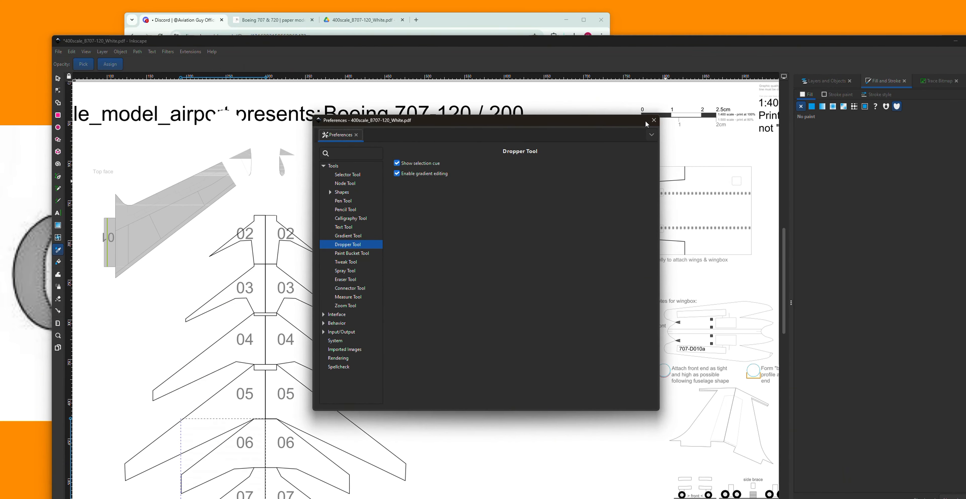
{"action": "left_click", "coordinate": [654, 120]}
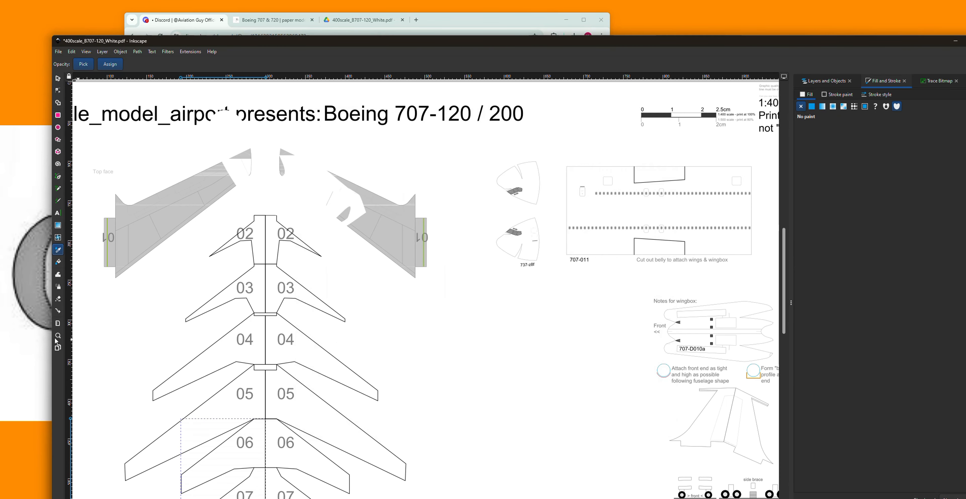
{"action": "left_click", "coordinate": [58, 336]}
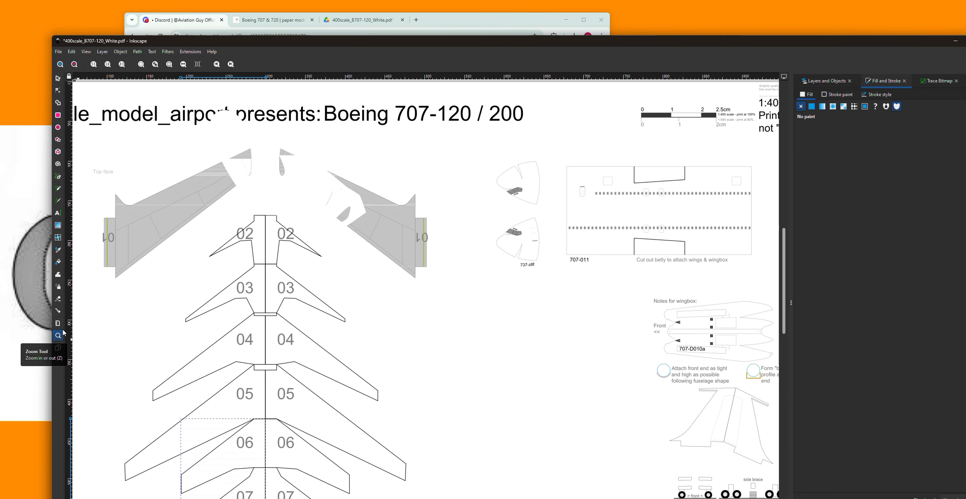
{"action": "left_click", "coordinate": [74, 65]}
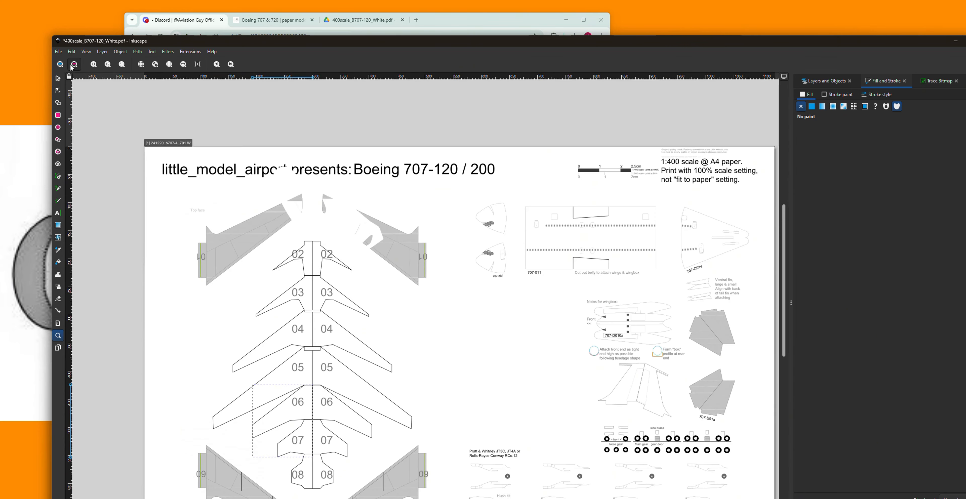
{"action": "left_click", "coordinate": [73, 66]}
{"action": "left_click", "coordinate": [61, 64]}
{"action": "left_click", "coordinate": [61, 64]}
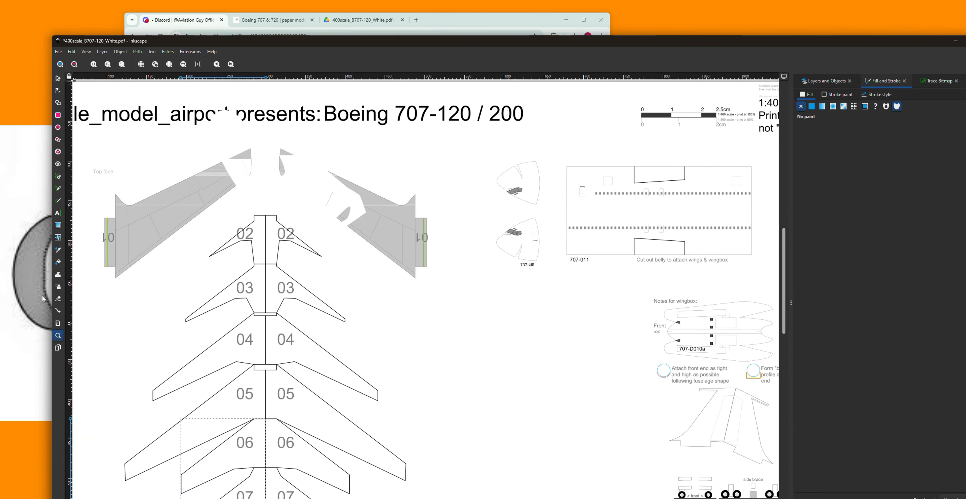
- Set the page size to A3 with the Page tool
{"action": "left_click", "coordinate": [58, 348]}
{"action": "scroll", "coordinate": [352, 374], "scroll_direction": "down", "scroll_amount": 4}
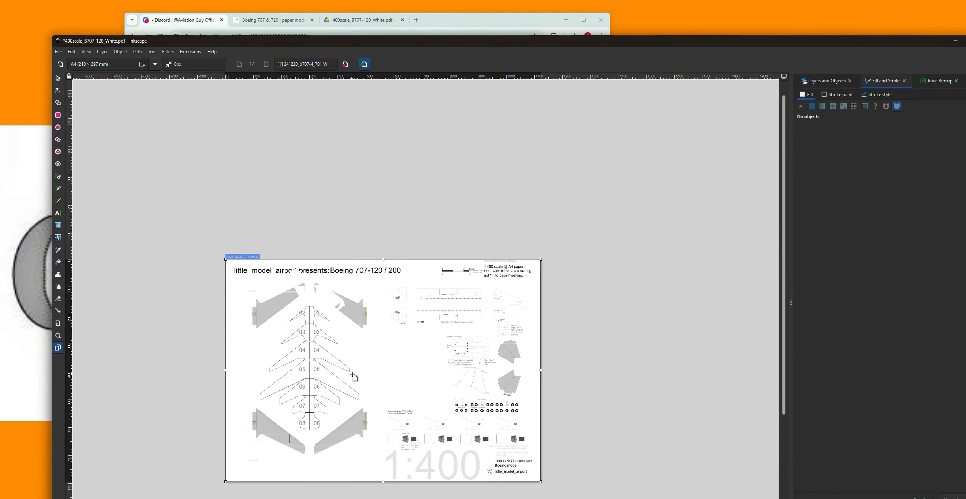
{"action": "scroll", "coordinate": [285, 392], "scroll_direction": "up", "scroll_amount": 3}
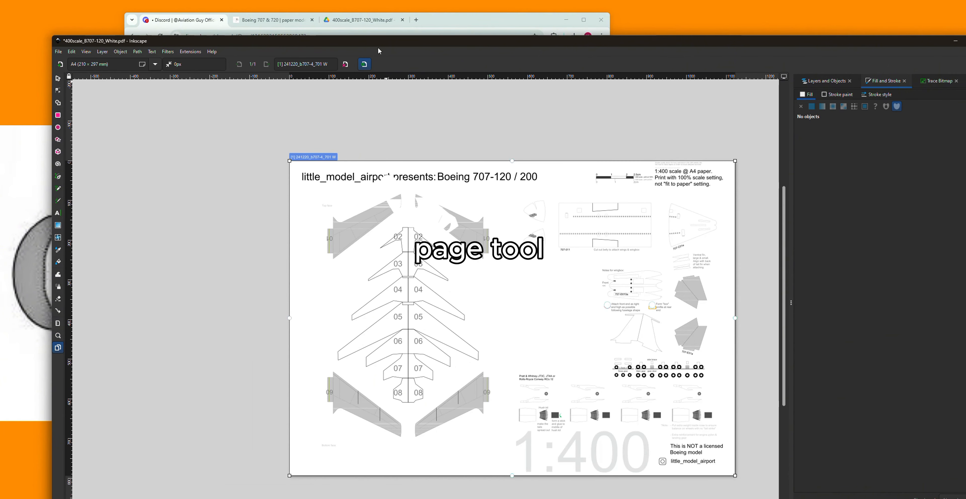
{"action": "left_click", "coordinate": [298, 64]}
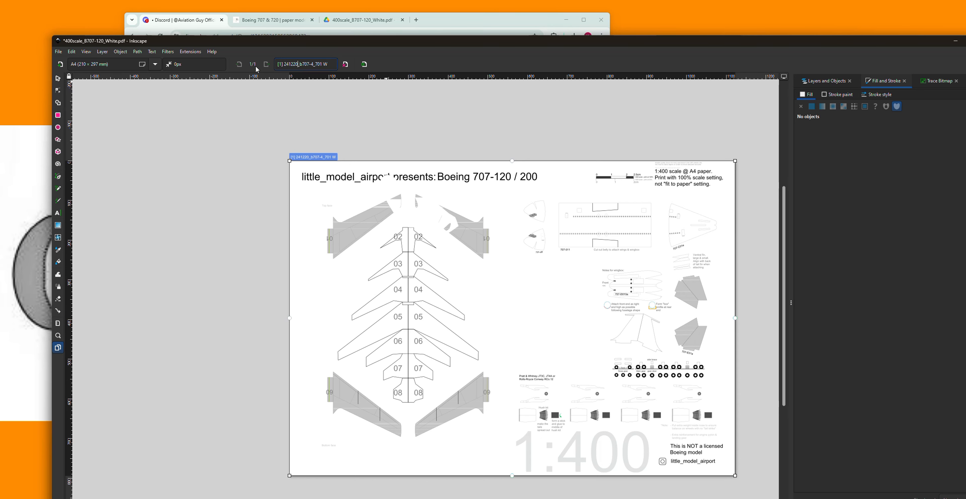
{"action": "left_click", "coordinate": [99, 64]}
{"action": "left_click", "coordinate": [155, 68]}
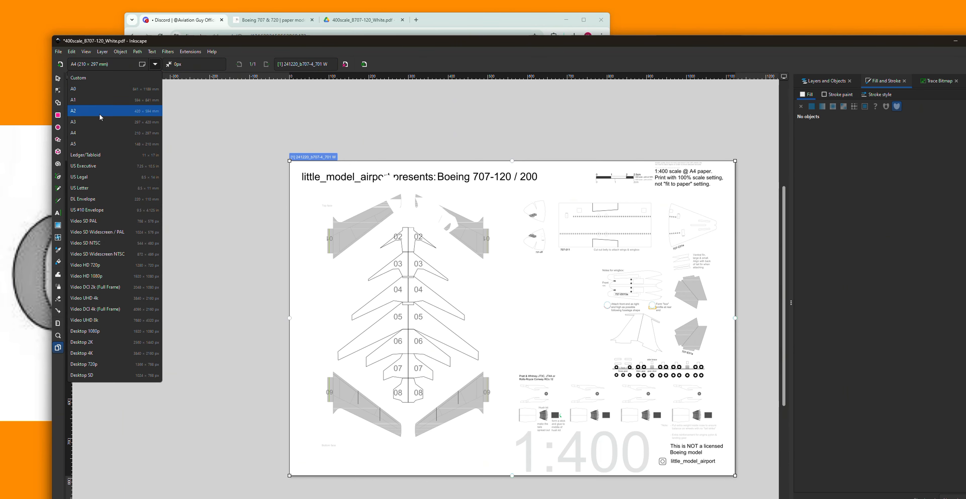
{"action": "left_click", "coordinate": [99, 115]}
- Try the Video SD Widescreen NTSC page size on the template
{"action": "left_click", "coordinate": [155, 64]}
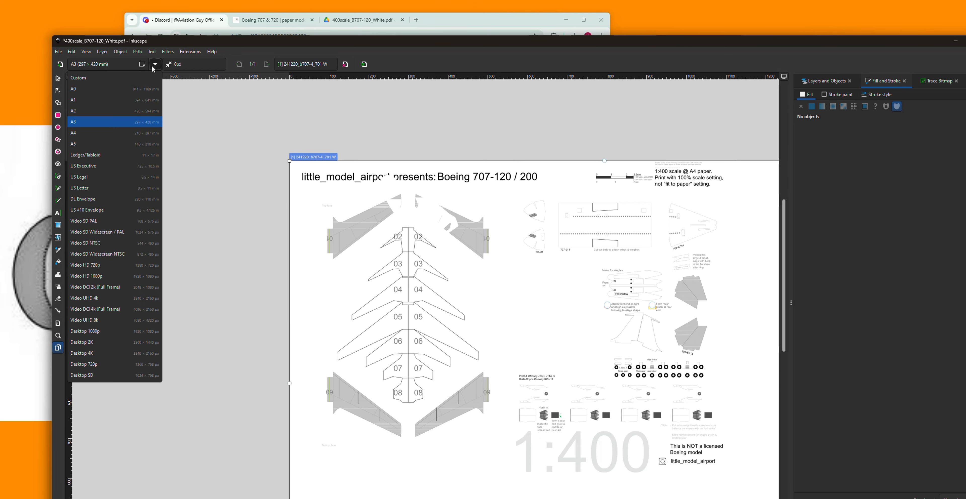
{"action": "left_click", "coordinate": [99, 189]}
{"action": "scroll", "coordinate": [172, 278], "scroll_direction": "down", "scroll_amount": 2}
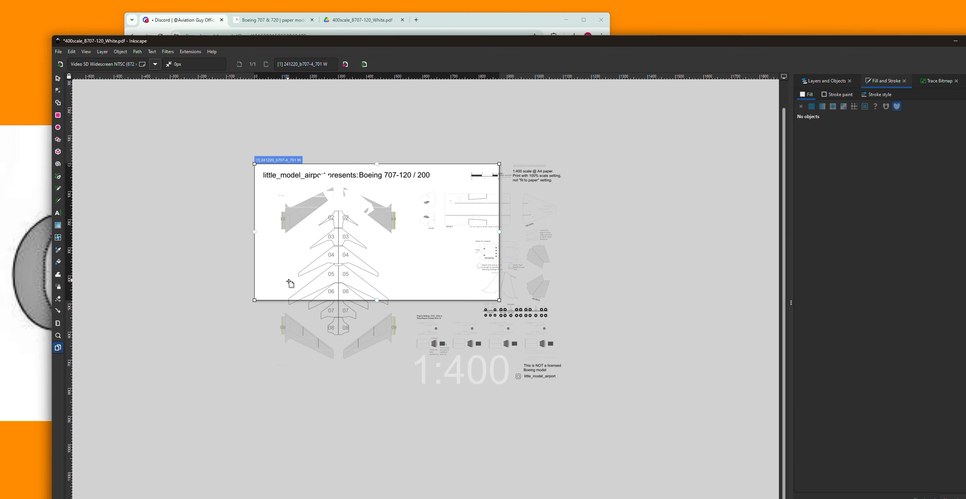
{"action": "scroll", "coordinate": [289, 283], "scroll_direction": "up", "scroll_amount": 2}
- Set the page size to US Letter
{"action": "left_click", "coordinate": [156, 65]}
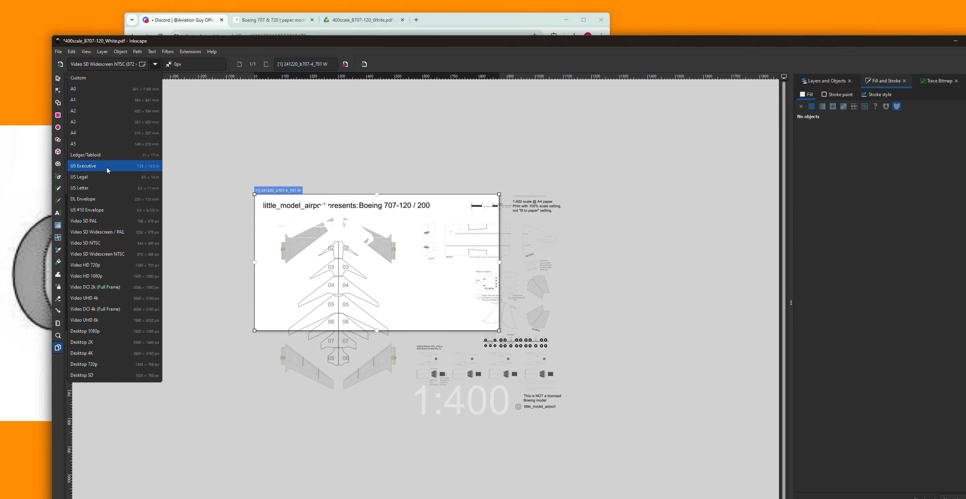
{"action": "left_click", "coordinate": [178, 198]}
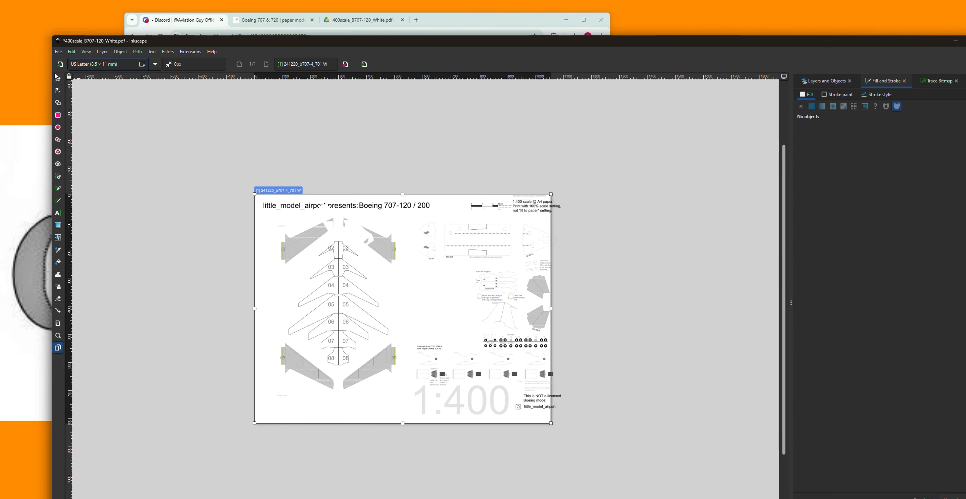
- Select all of the template artwork and scale it down to about 1047 × 722 px to fit the page width
{"action": "left_click", "coordinate": [58, 81]}
{"action": "left_click_drag", "start_coordinate": [226, 172], "coordinate": [755, 429]}
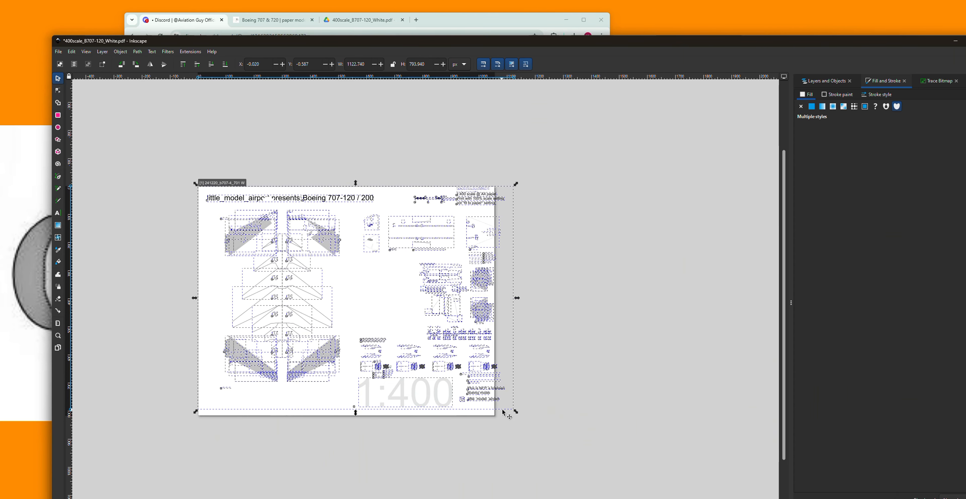
{"action": "left_click_drag", "start_coordinate": [509, 410], "coordinate": [494, 390]}
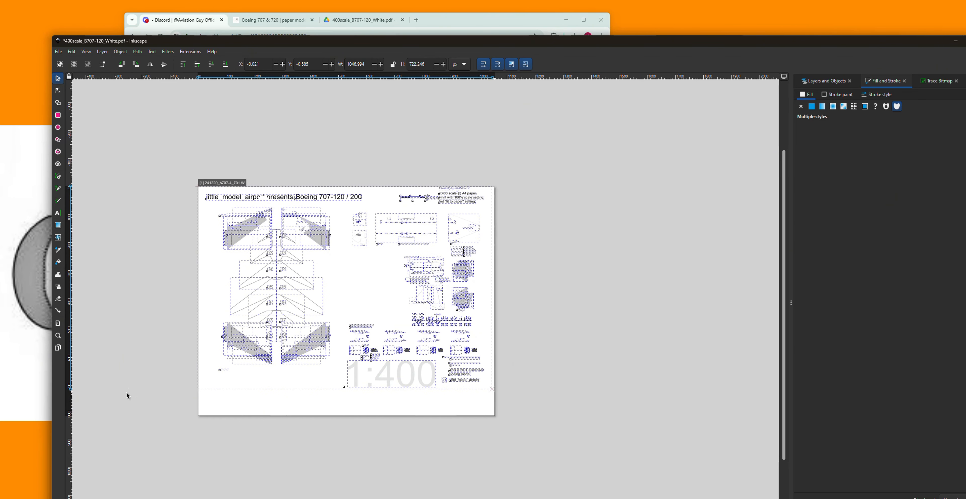
{"action": "left_click", "coordinate": [541, 343]}
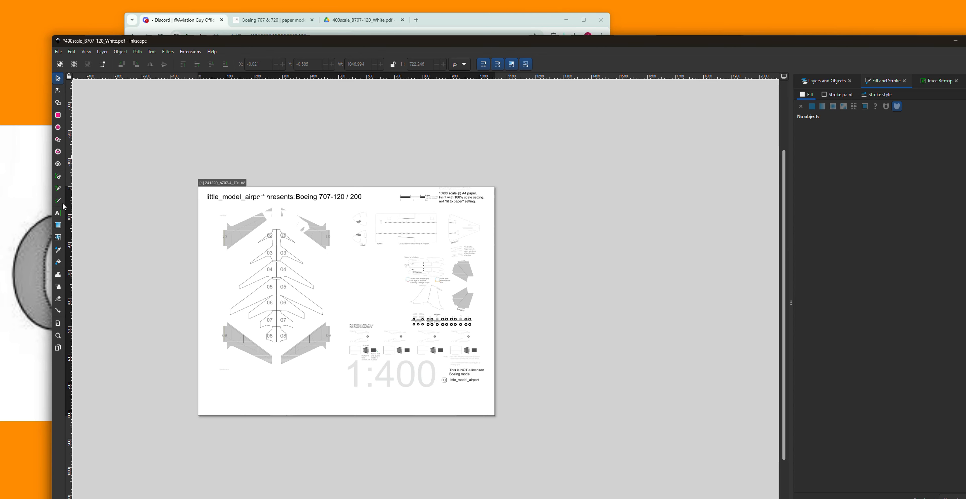
- Add a large text frame spanning the page with the text "Thanks for watching my video!"
{"action": "left_click", "coordinate": [58, 215]}
{"action": "left_click_drag", "start_coordinate": [113, 197], "coordinate": [635, 405]}
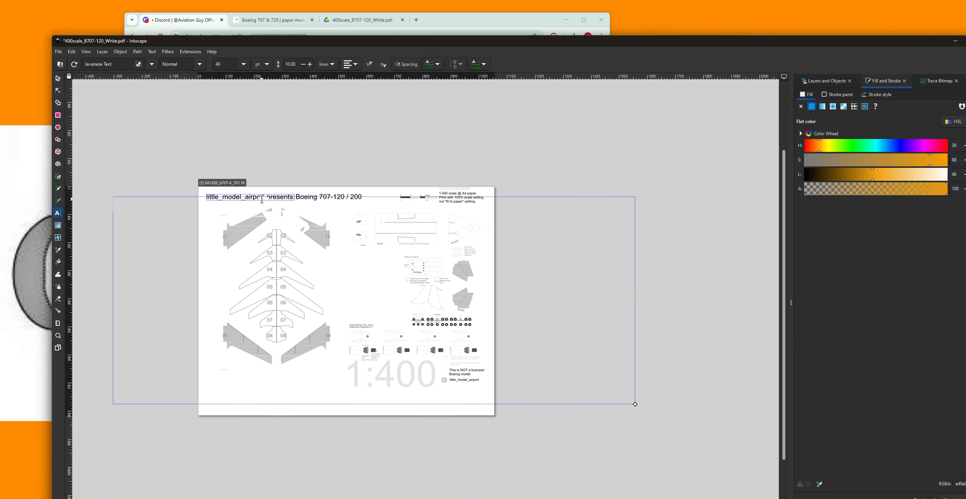
{"action": "type", "text": "Thank"}
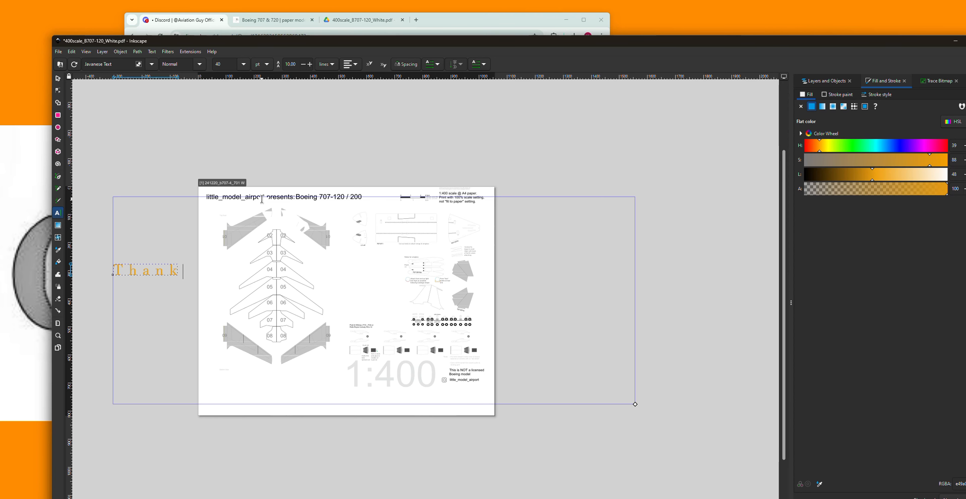
{"action": "type", "text": "s for w"}
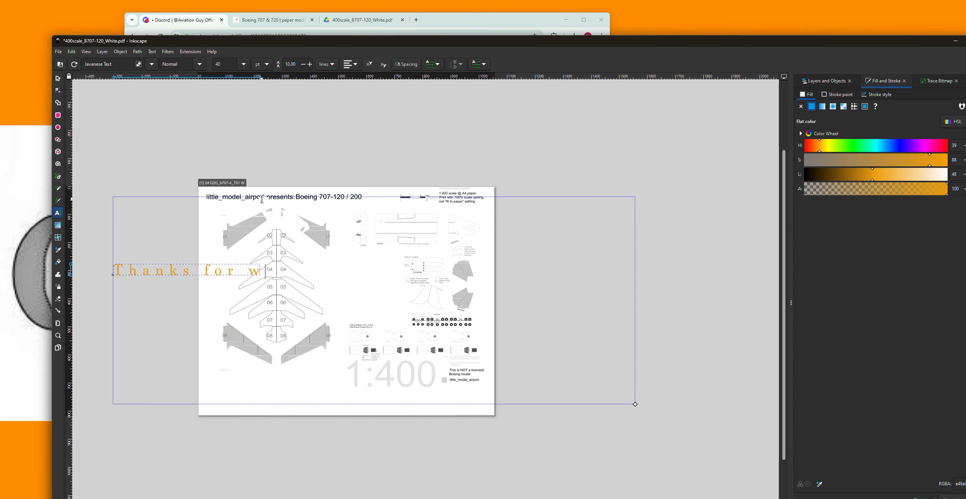
{"action": "type", "text": "atching "}
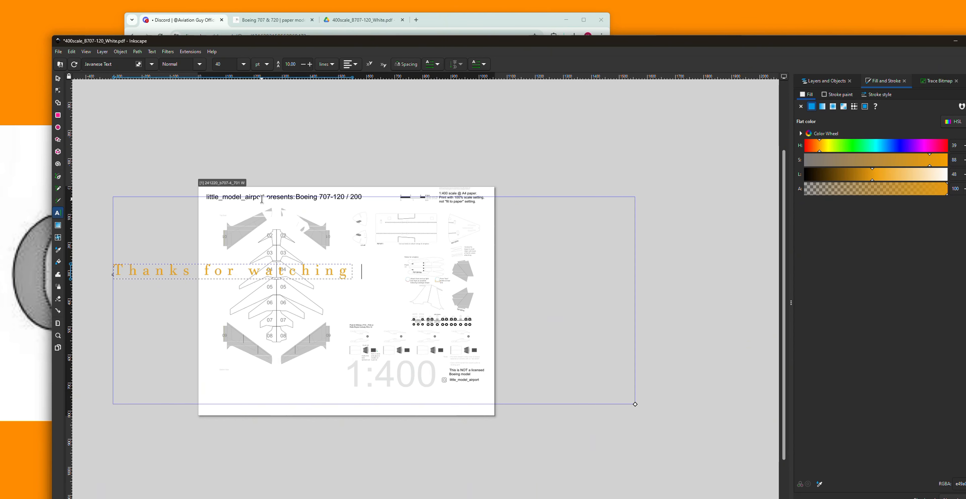
{"action": "type", "text": "my video!"}
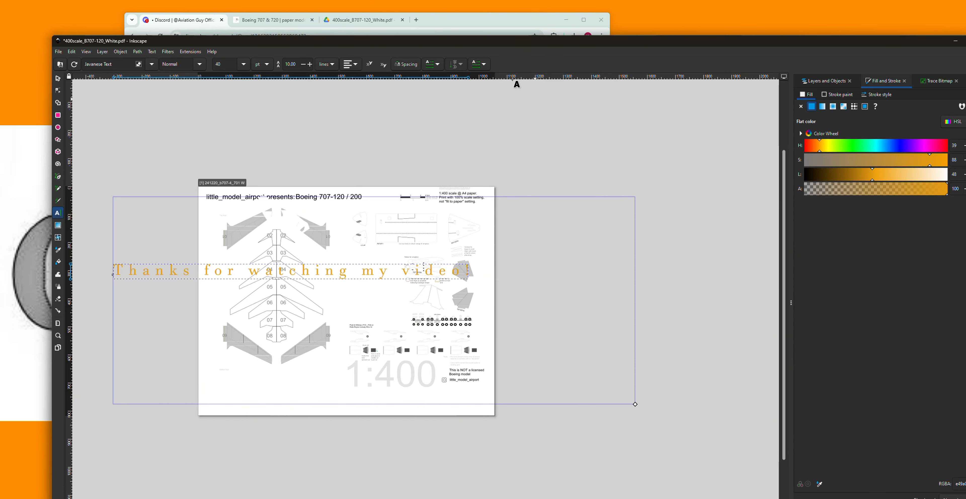